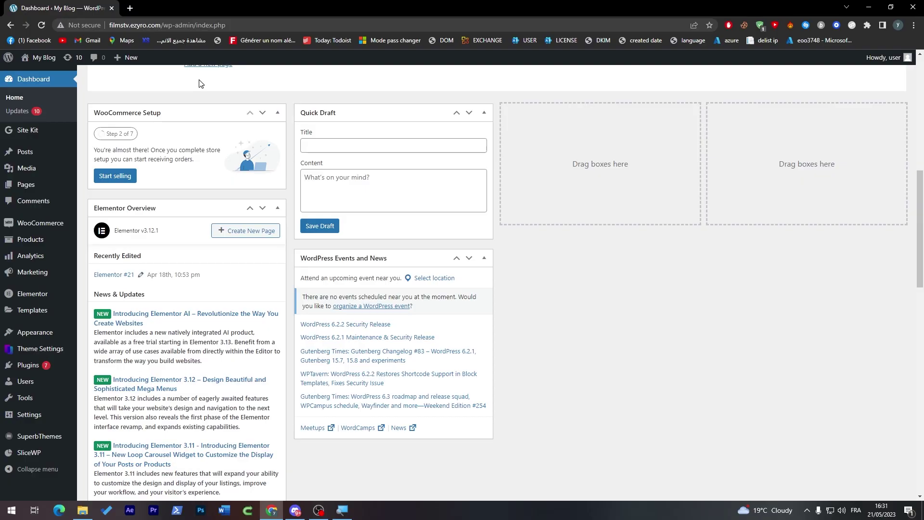
Step: Scroll to the top of the Dashboard and bring up the Plugins submenu
scroll(201, 84, up, 9)
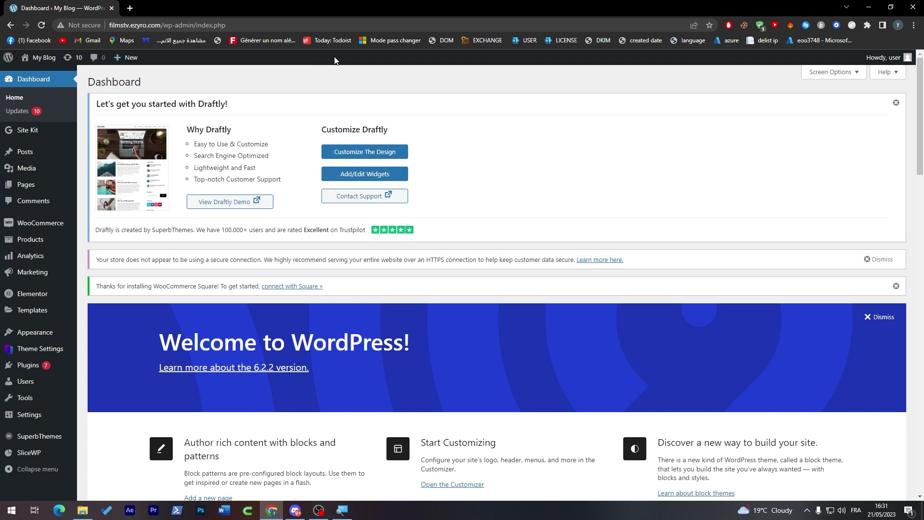
mouse_move(43, 374)
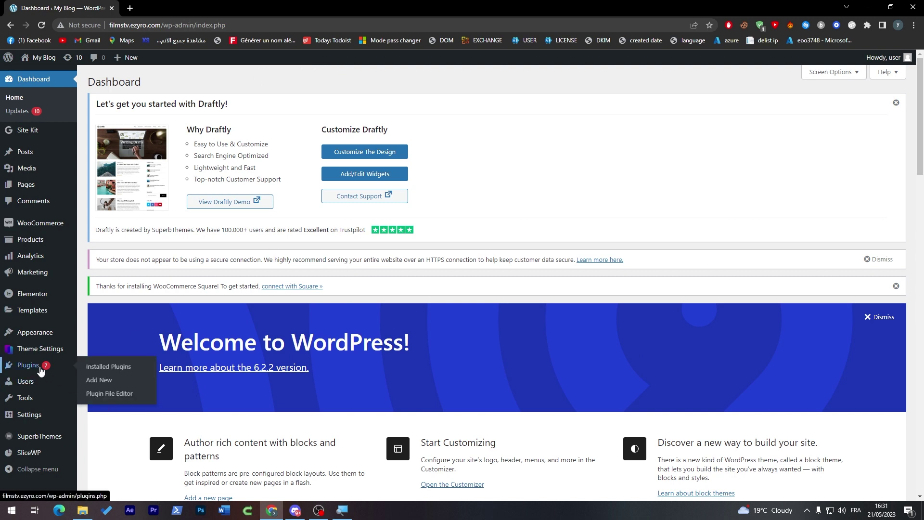
Step: Open the Add Plugins page and place the cursor in the Search plugins field
click(98, 381)
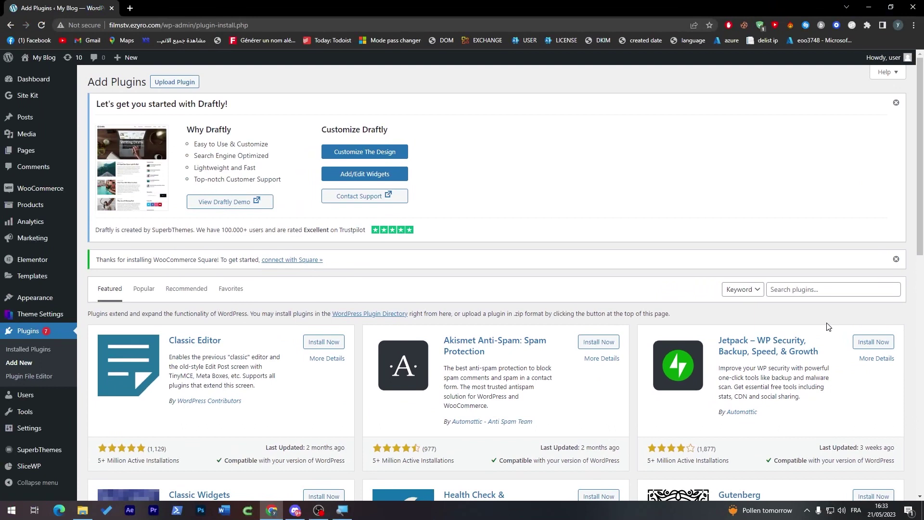
click(825, 290)
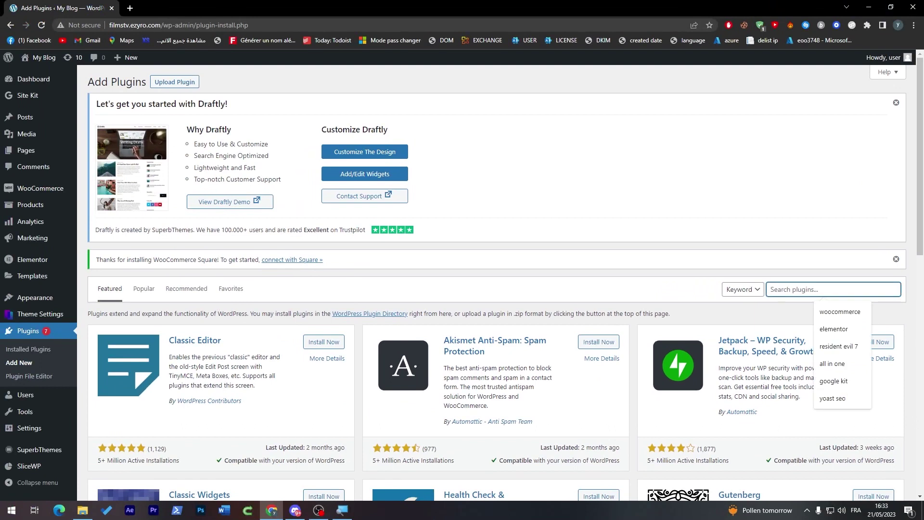
Step: Search the plugin directory for 'elementor', then 'ninja form', and finally 'seo'
text(elementor)
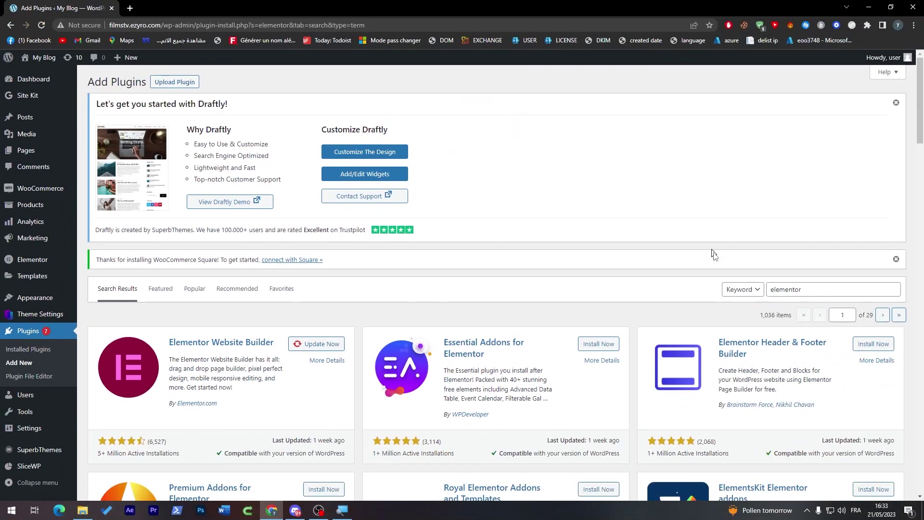
click(801, 289)
key(ctrl+a)
text(wp)
key(BackSpace)
key(BackSpace)
key(BackSpace)
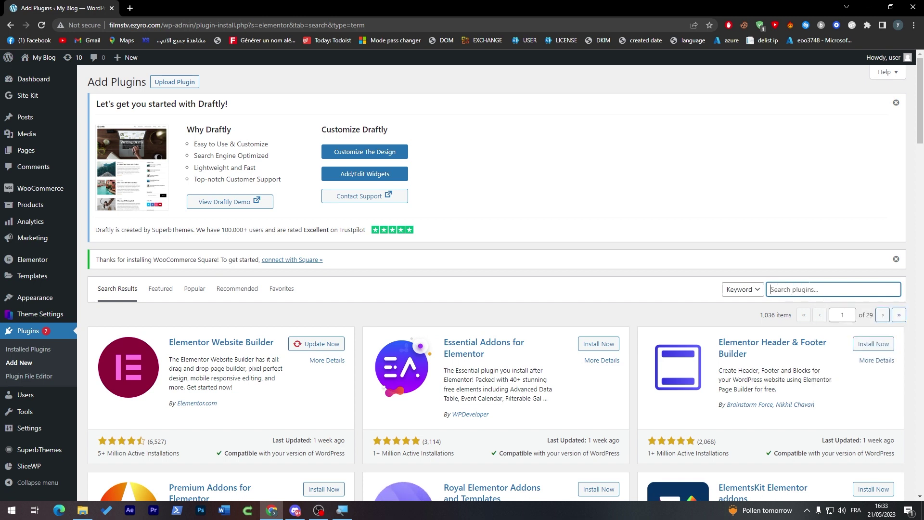
text(ninja form)
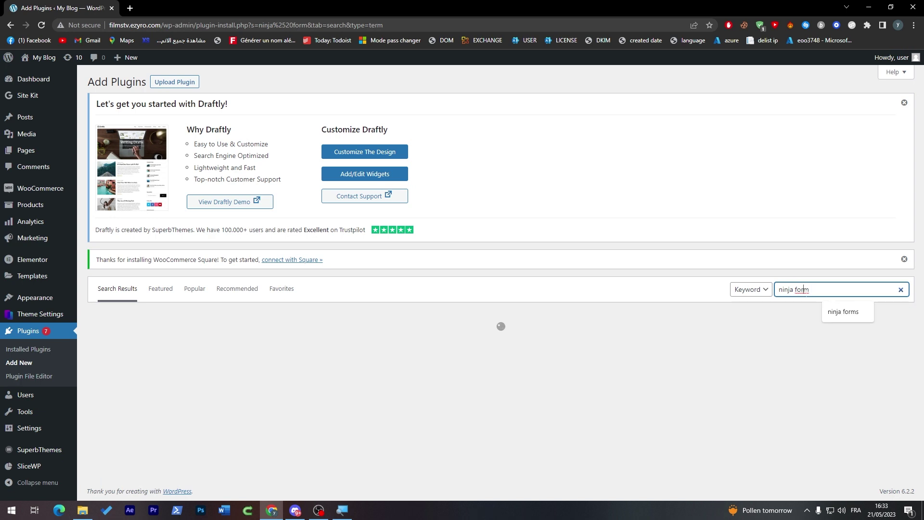
key(ctrl+shift+Left)
key(ctrl+shift+Left)
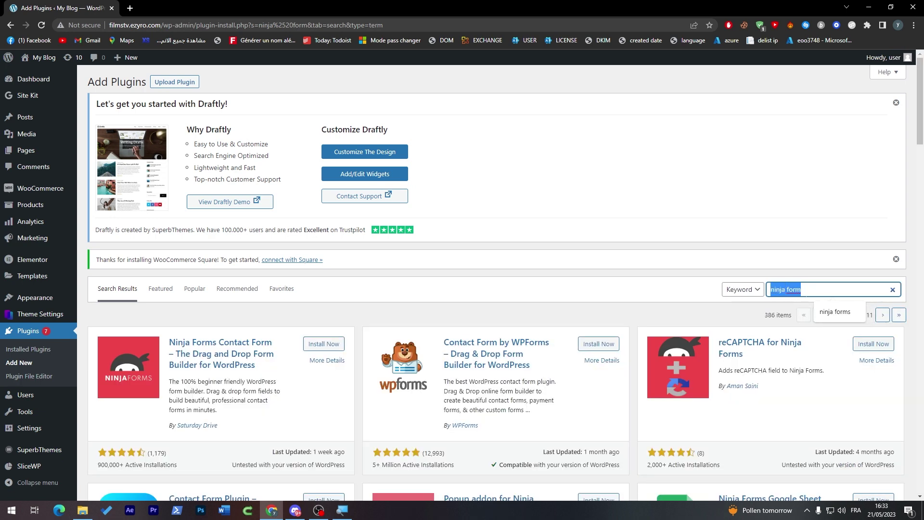
text(seo)
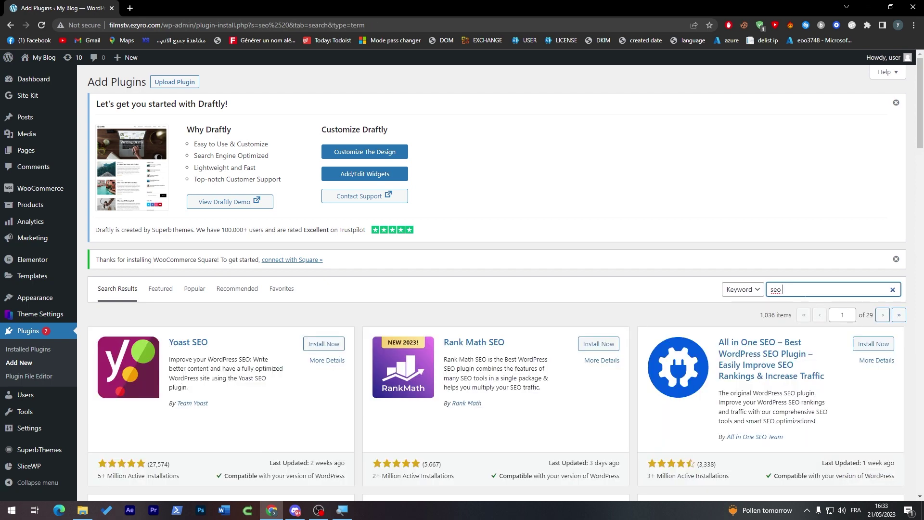
Step: Search plugins for 'wp all in one' and install All-in-One WP Migration
double_click(775, 290)
text(wp)
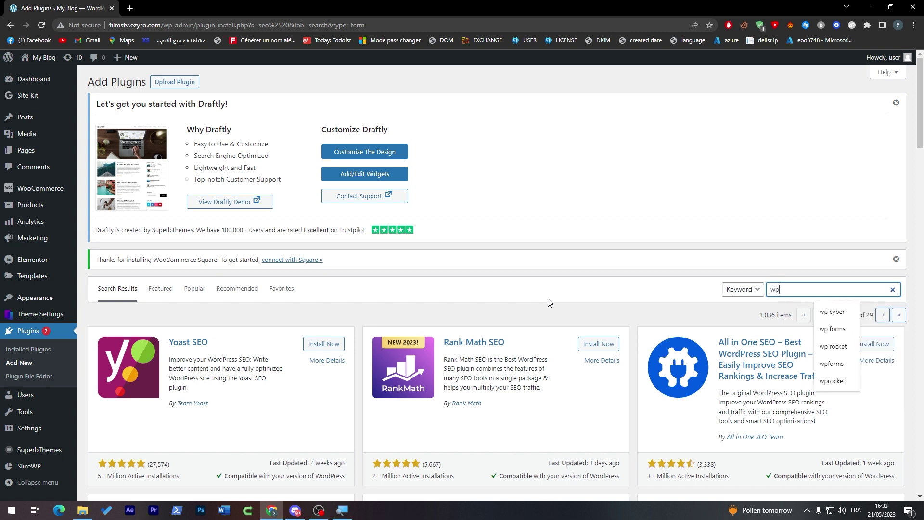
text( magriat)
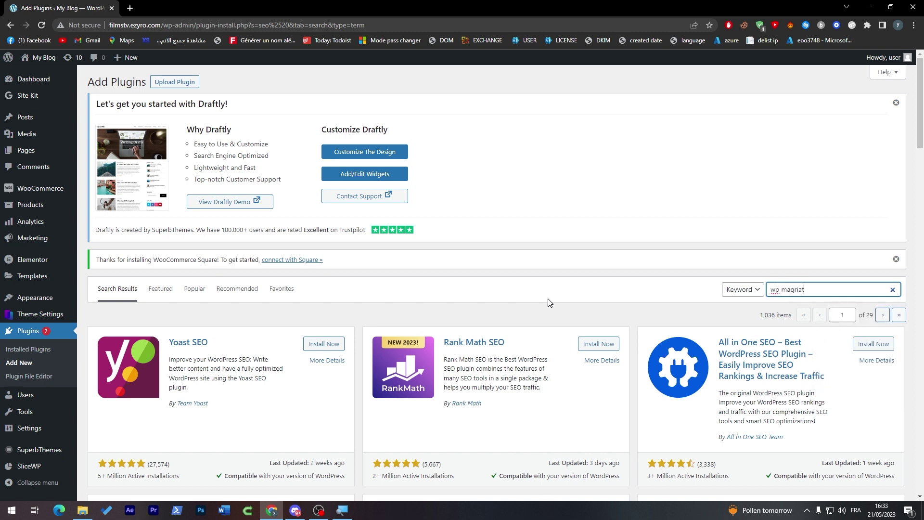
key(BackSpace)
key(BackSpace)
key(BackSpace)
key(BackSpace)
key(BackSpace)
key(BackSpace)
key(BackSpace)
text(a)
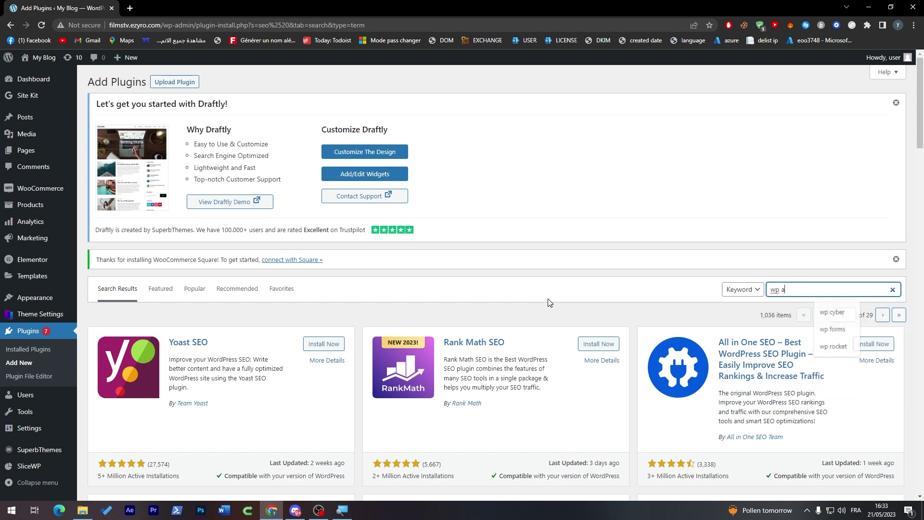
text(ll ine one)
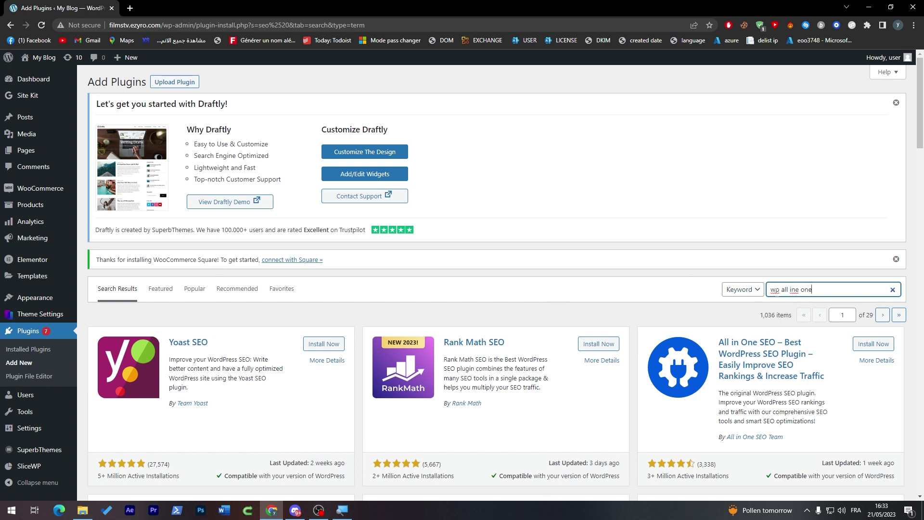
key(Left)
key(Left)
key(Left)
key(Left)
key(BackSpace)
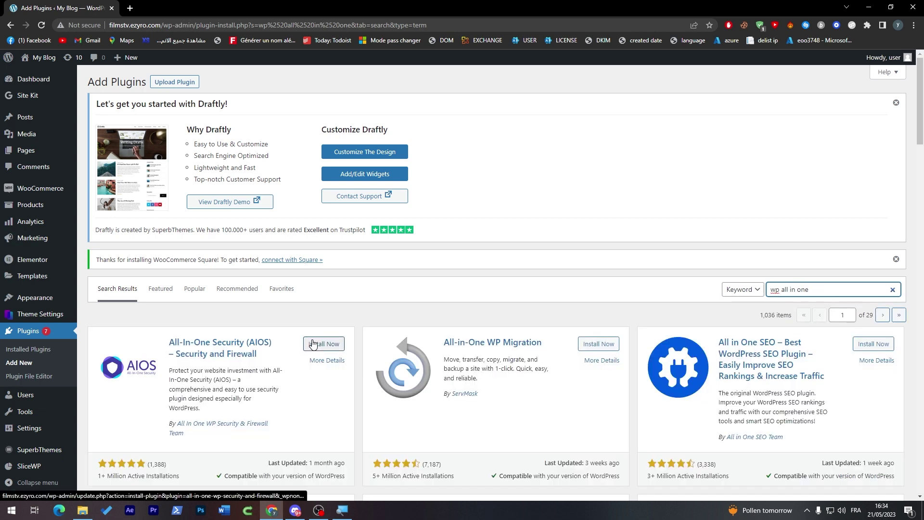
click(593, 344)
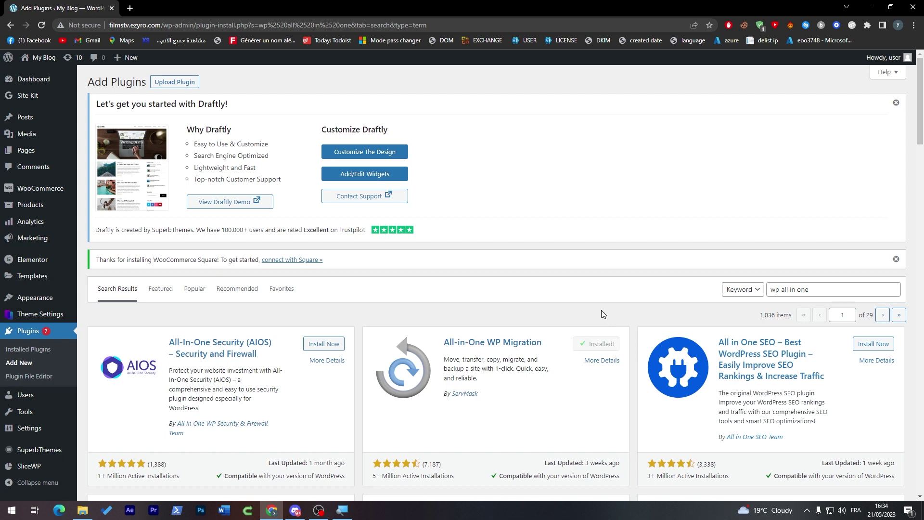
Step: Activate All-in-One WP Migration, then go to the Appearance > Themes page
click(609, 344)
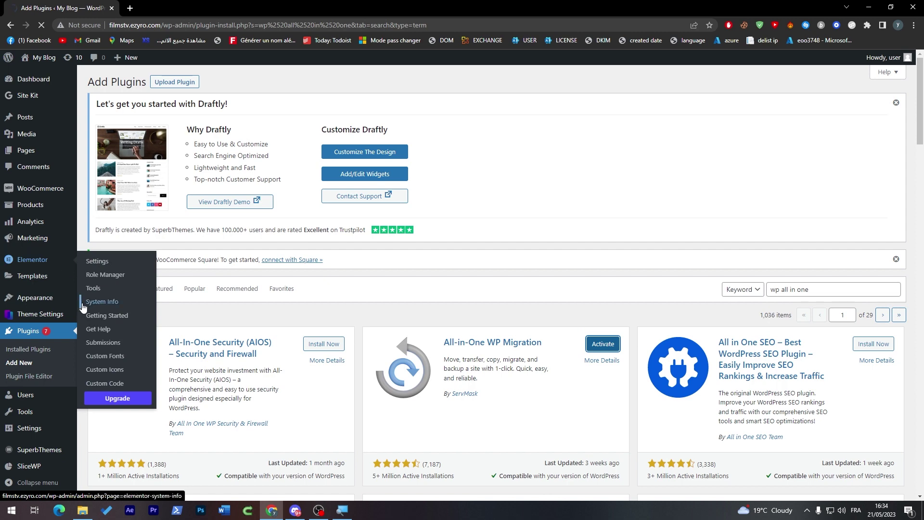
mouse_move(45, 300)
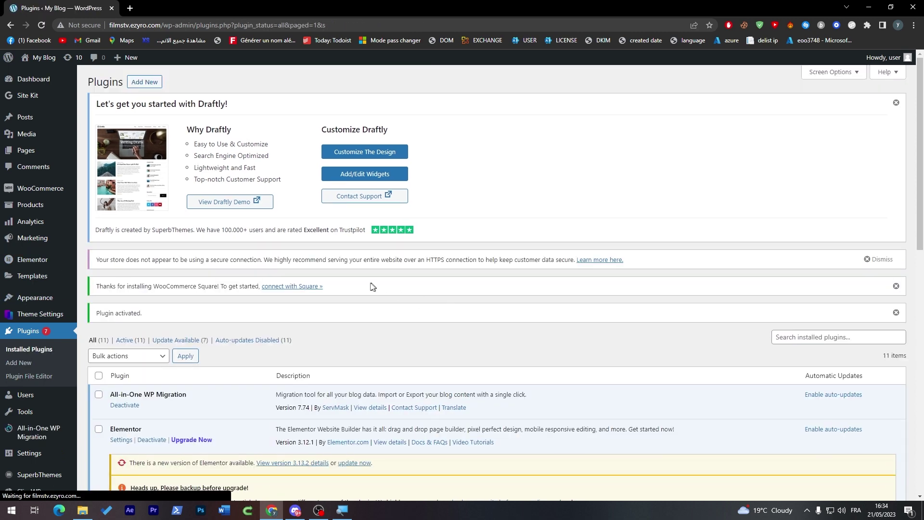
click(38, 299)
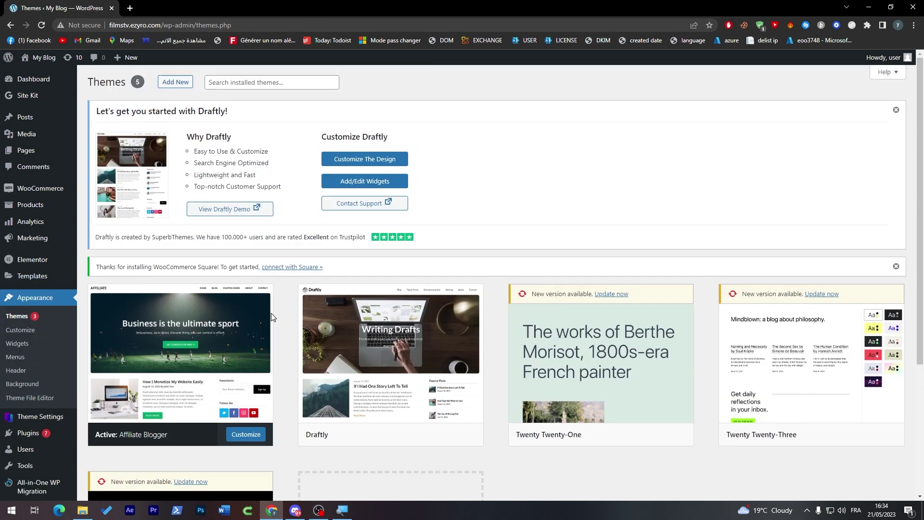
Step: Preview the live 'My Blog' site in a new tab, then return to the admin Themes tab
middle_click(44, 57)
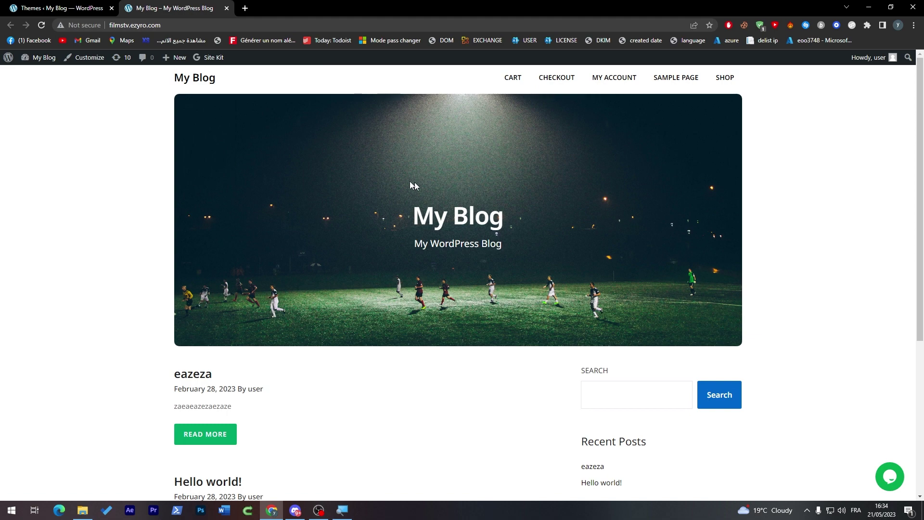
scroll(904, 270, down, 4)
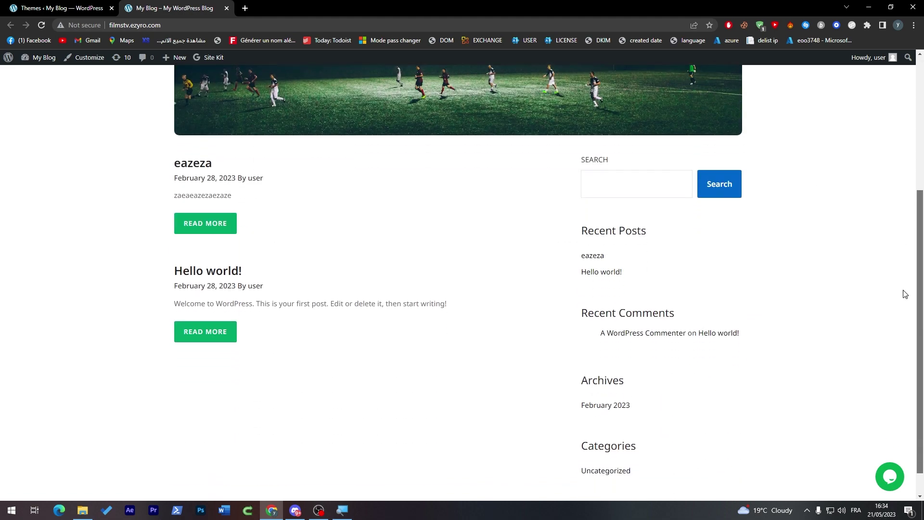
click(69, 8)
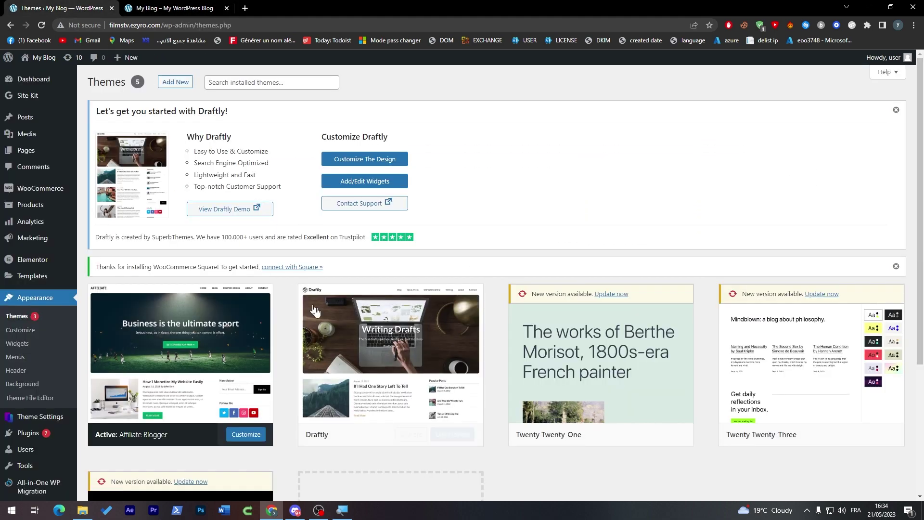
Step: Search installed themes for 'photographer', then go to the Add New themes page
click(268, 82)
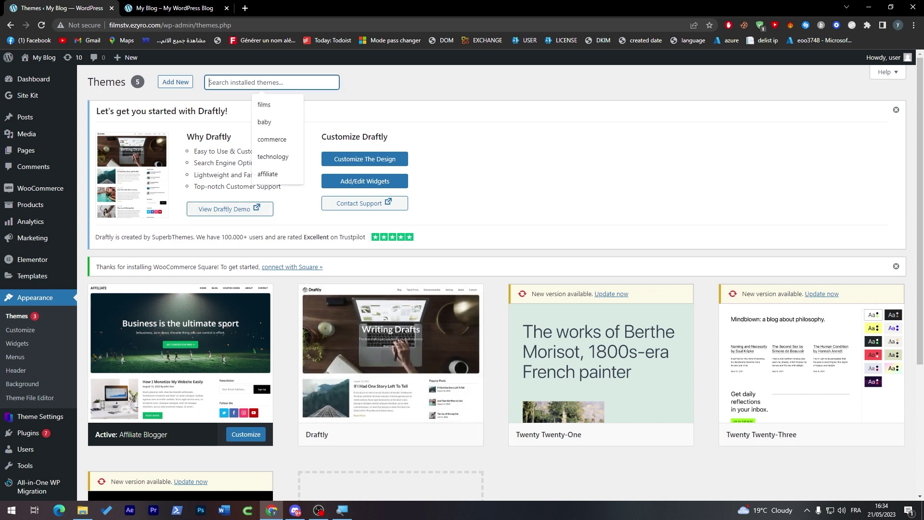
text(photographer)
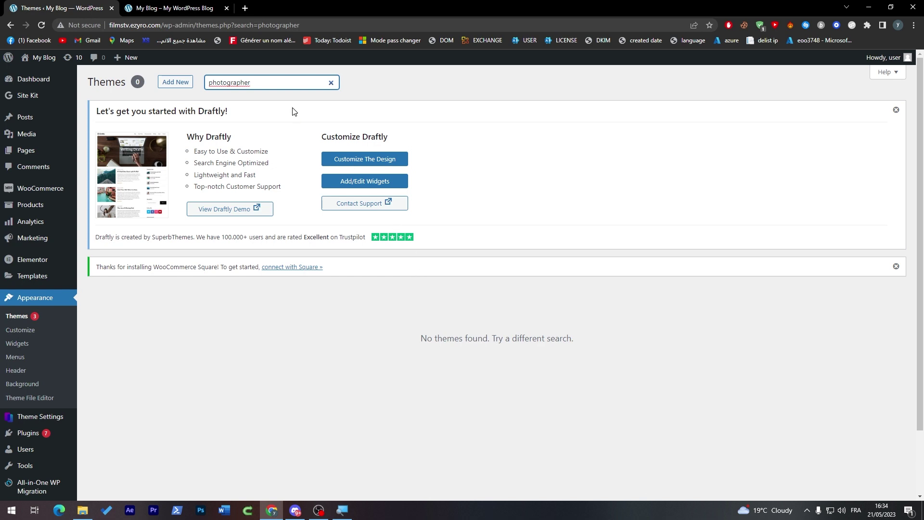
double_click(231, 82)
key(ctrl+c)
click(175, 82)
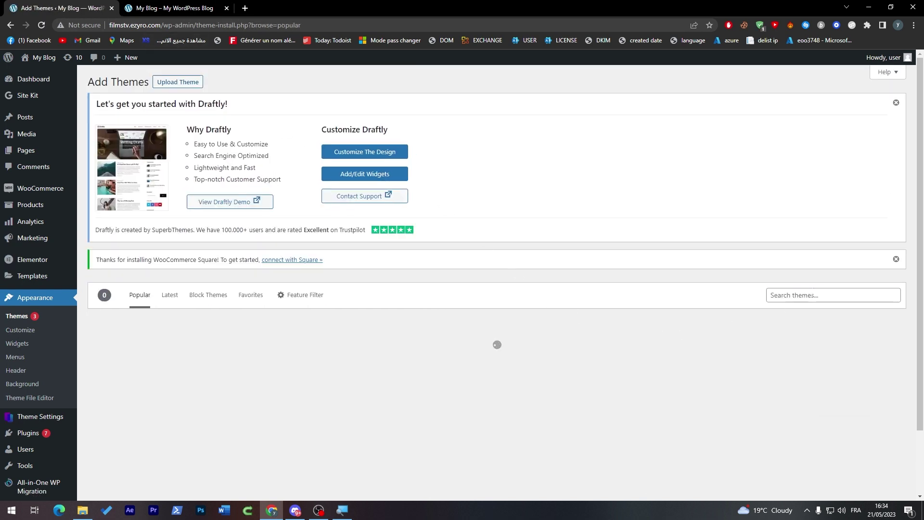
Step: Search new themes for 'photographer', scroll down to Stock Photos and install it
right_click(815, 295)
click(838, 376)
drag(921, 163, 922, 228)
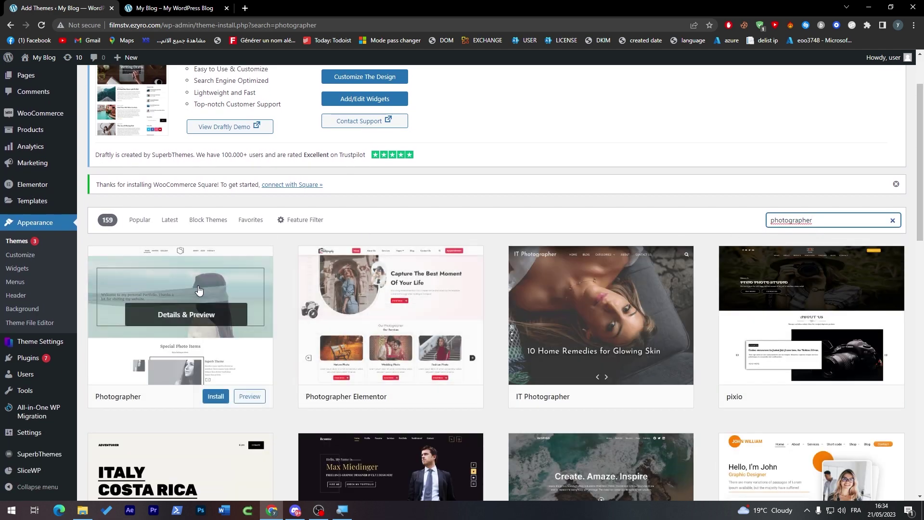
scroll(893, 308, down, 6)
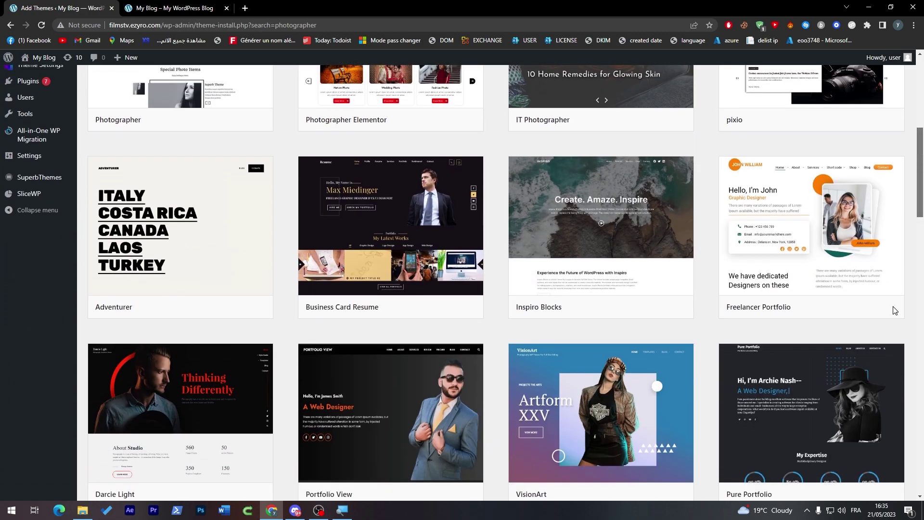
scroll(892, 320, down, 2)
scroll(890, 330, down, 3)
scroll(893, 361, down, 3)
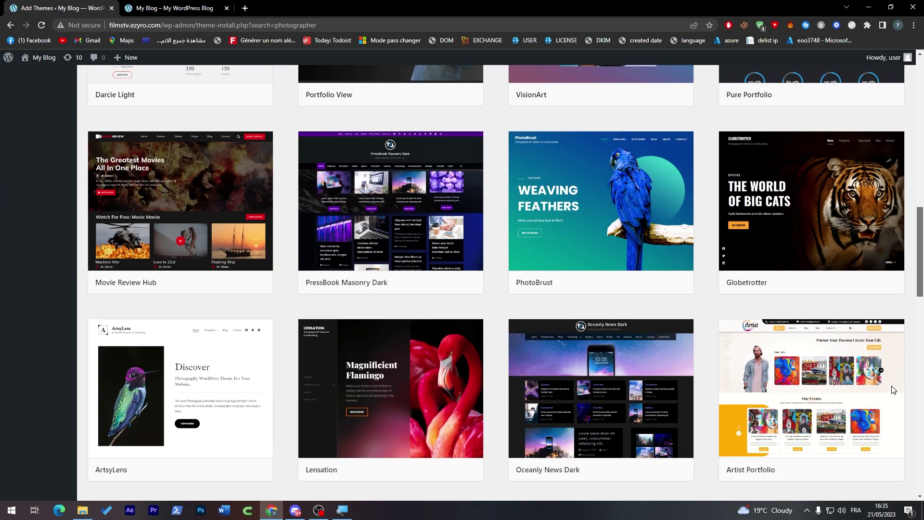
scroll(893, 390, down, 6)
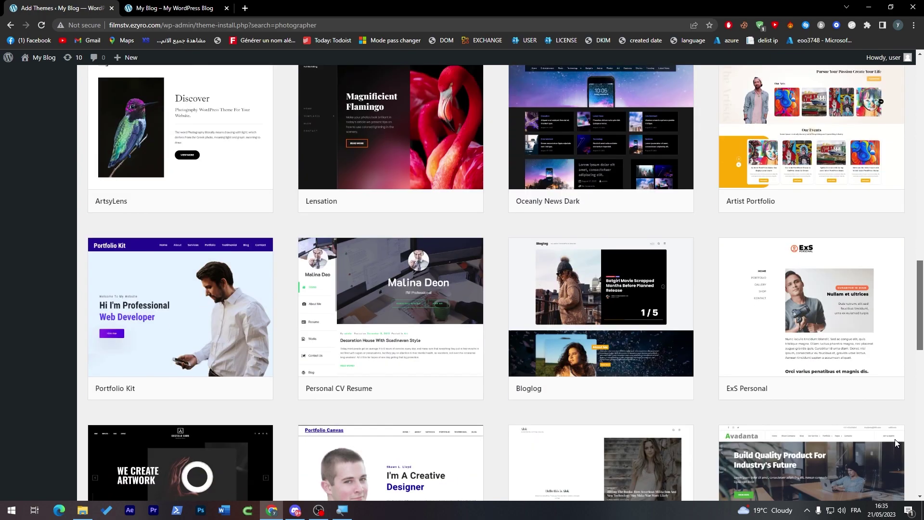
scroll(922, 295, down, 7)
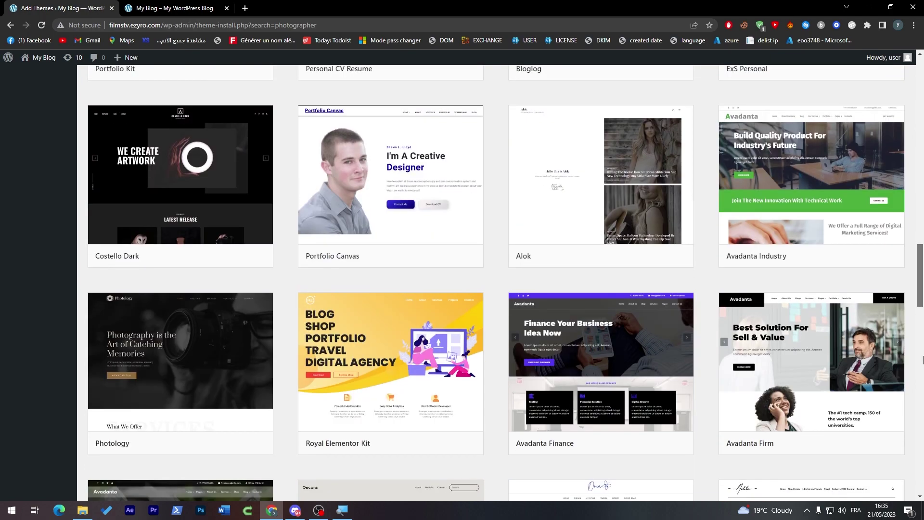
scroll(919, 410, down, 7)
scroll(919, 410, down, 2)
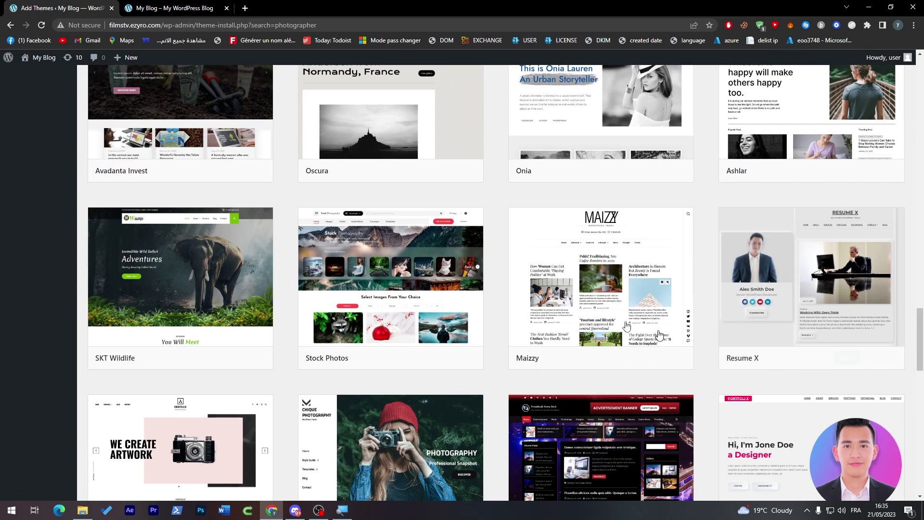
click(424, 364)
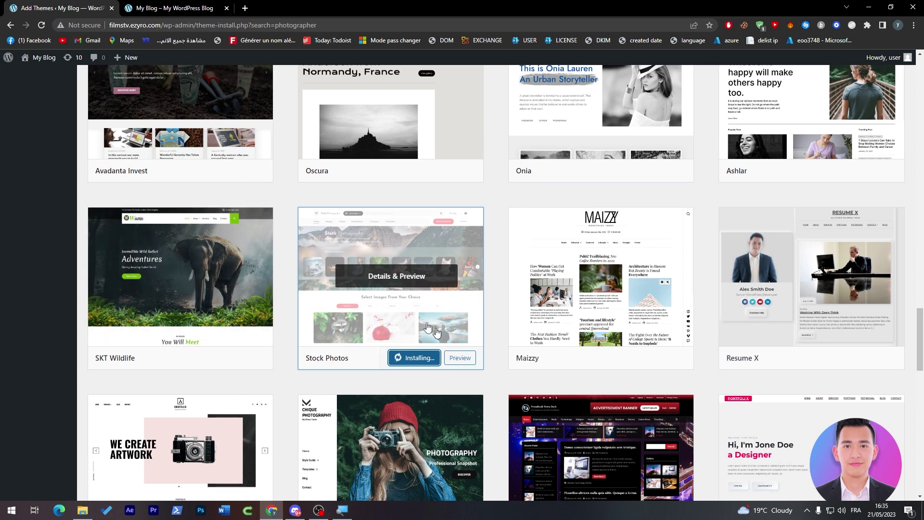
Step: Activate the Stock Photos theme and scroll back to the top of the page
click(405, 360)
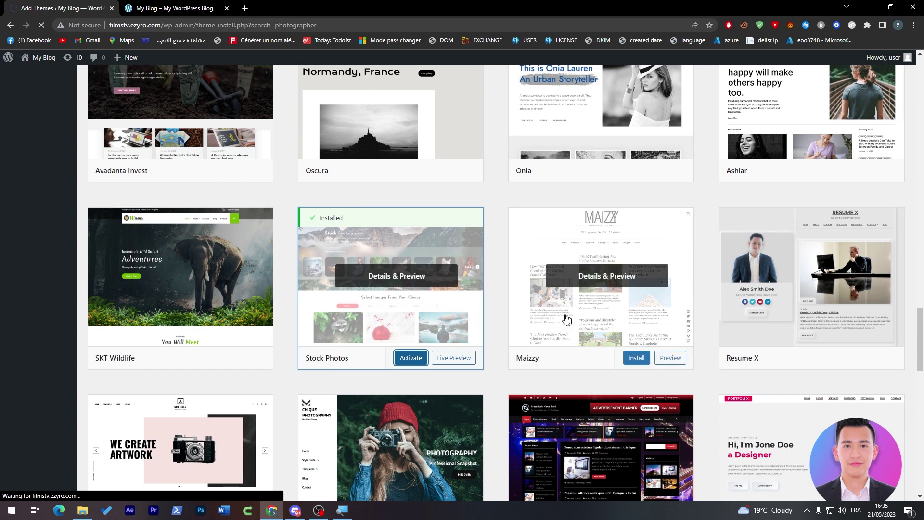
drag(920, 341, 920, 107)
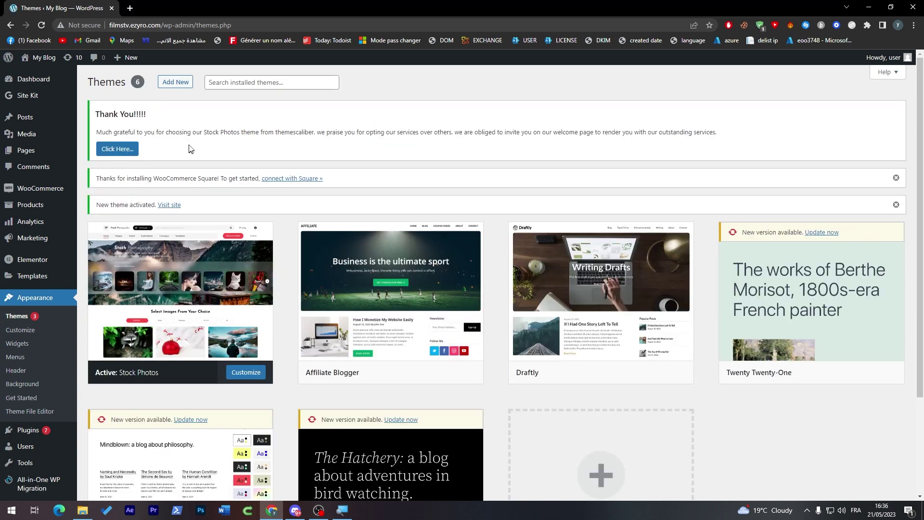
Step: Review the Stock Photos Get Started guide, then return to the admin Dashboard
click(123, 149)
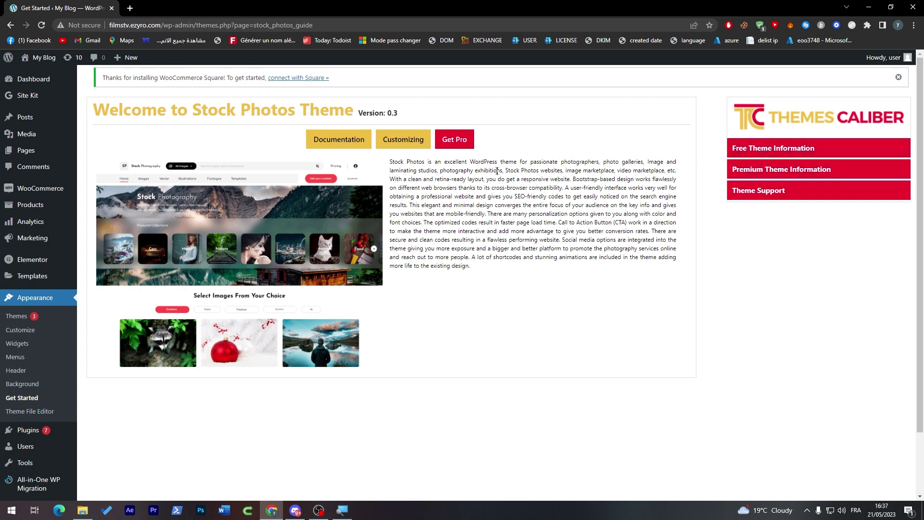
click(278, 78)
drag(202, 79, 150, 78)
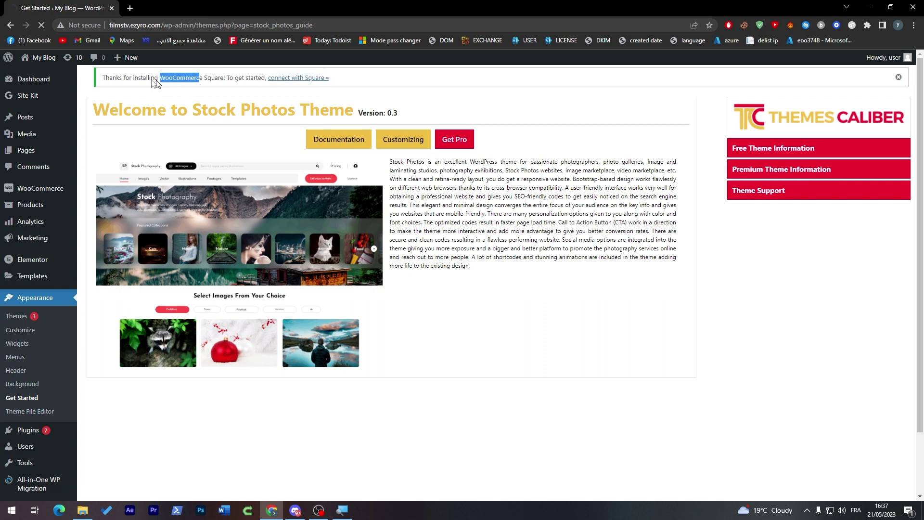
click(53, 80)
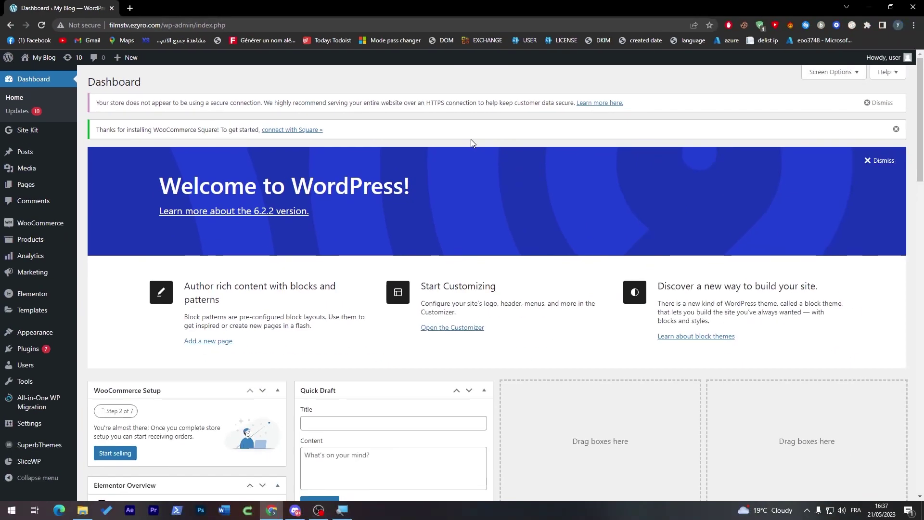
Step: Review Dashboard > Updates, tick Elementor for updating, and open the All Pages list
click(39, 117)
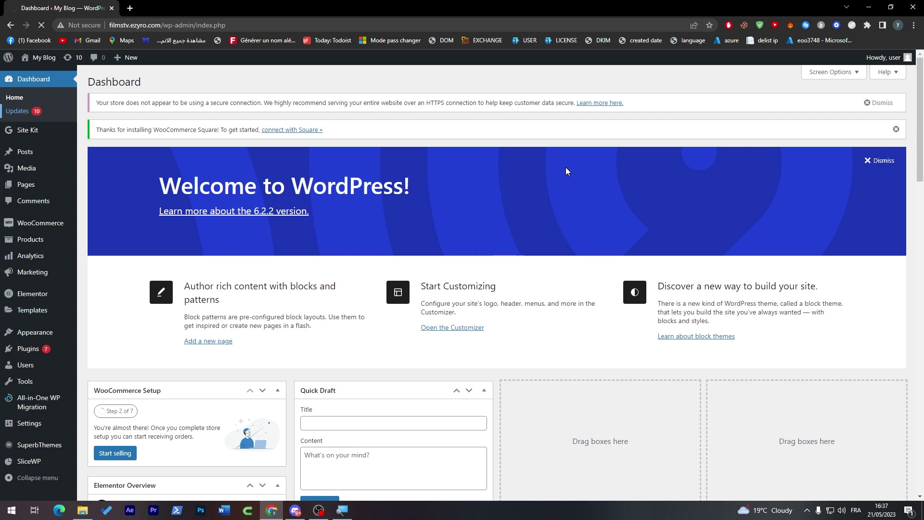
scroll(890, 164, down, 8)
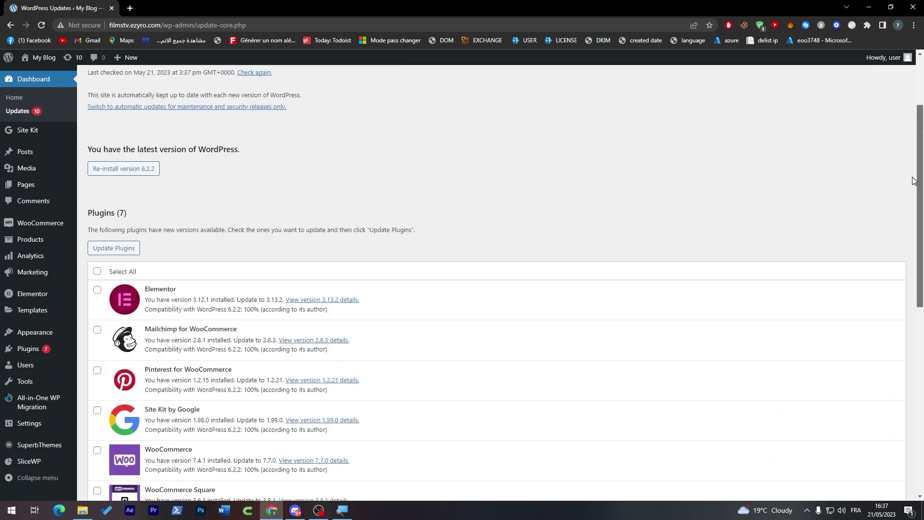
scroll(902, 297, down, 3)
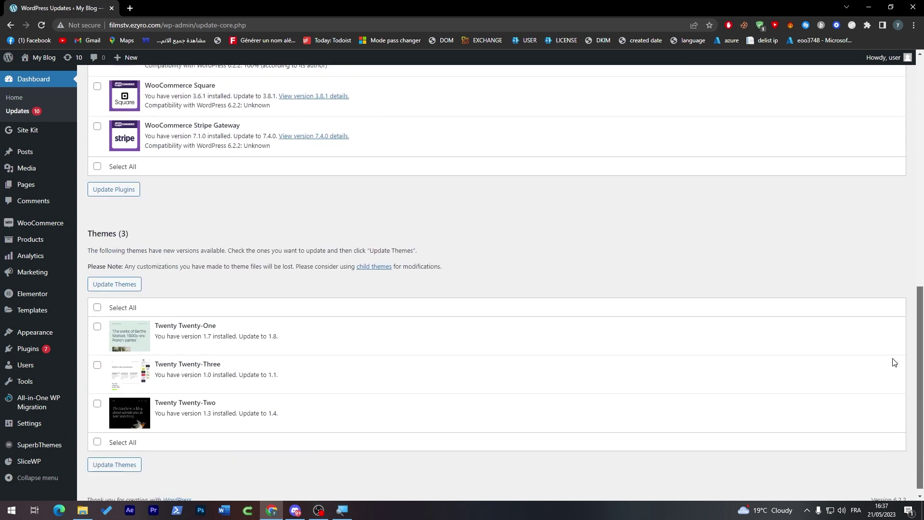
drag(894, 362, 912, 376)
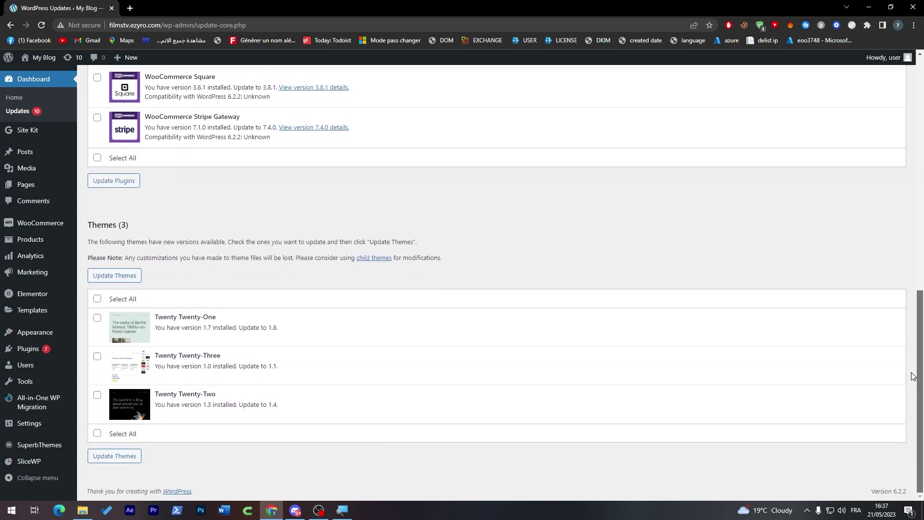
scroll(913, 376, up, 6)
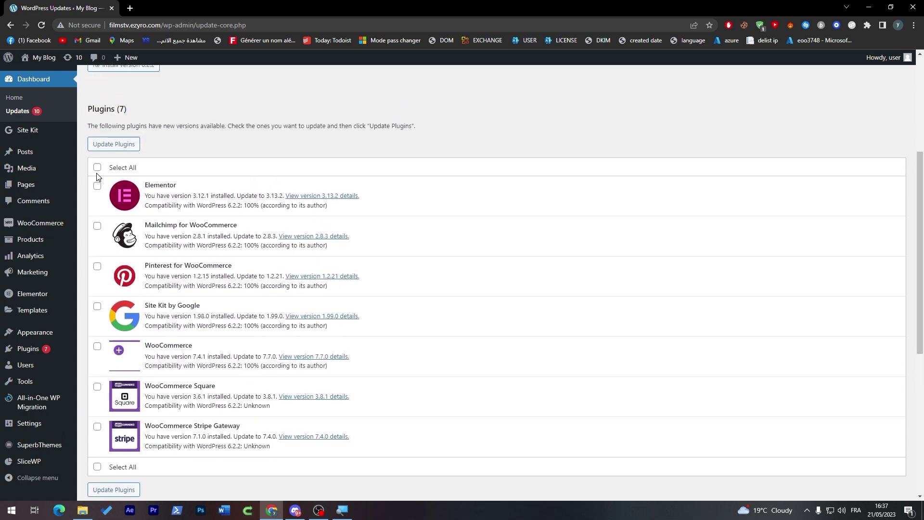
click(97, 186)
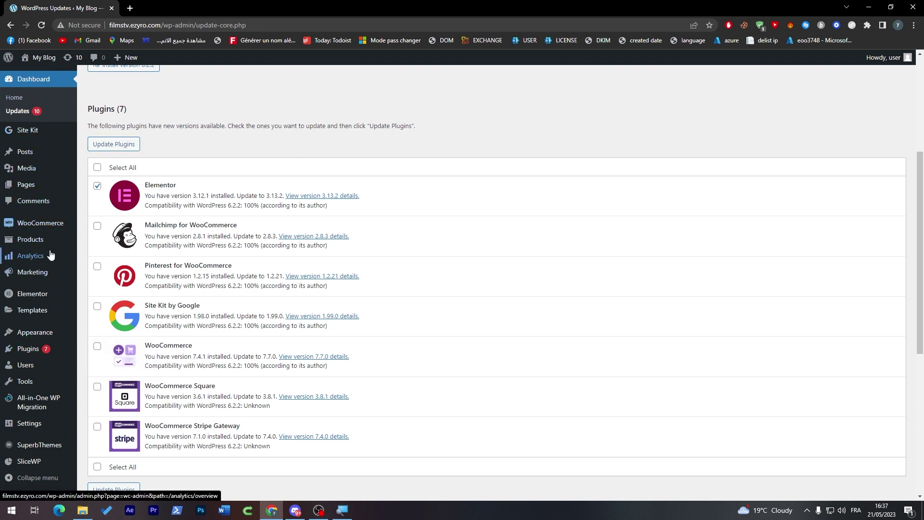
click(28, 191)
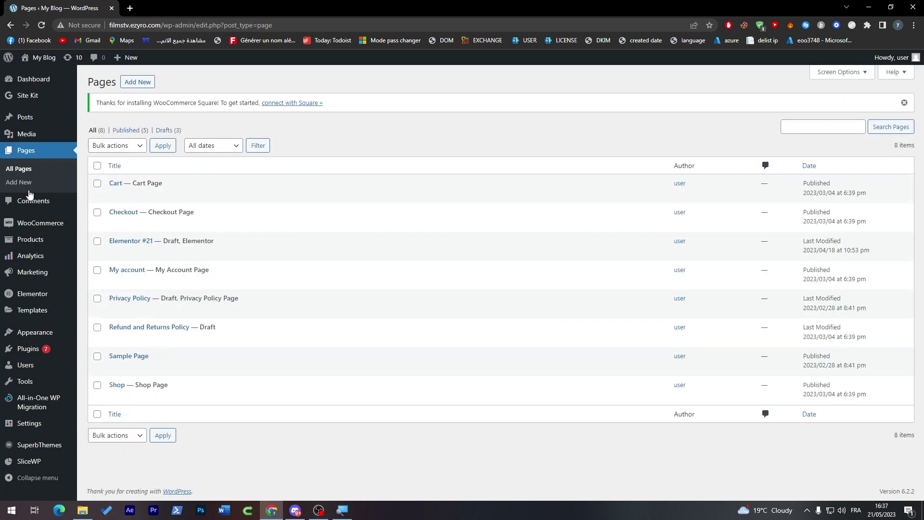
Step: Create a new draft page (Elementor #26), switch it to the block editor, and return to the Pages list
click(140, 82)
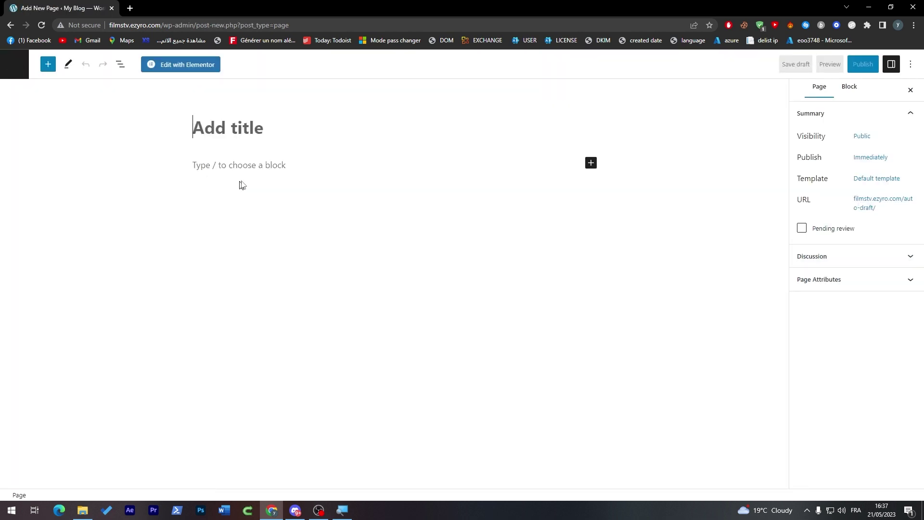
click(187, 66)
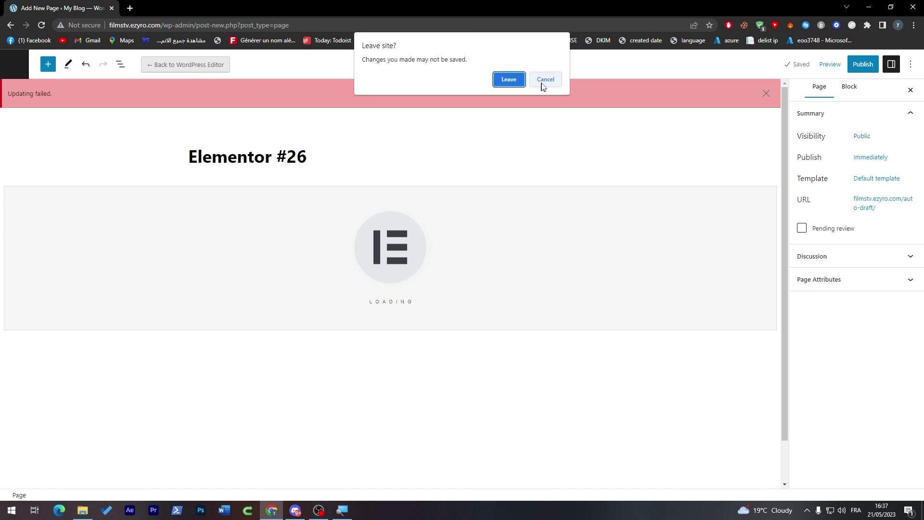
click(546, 82)
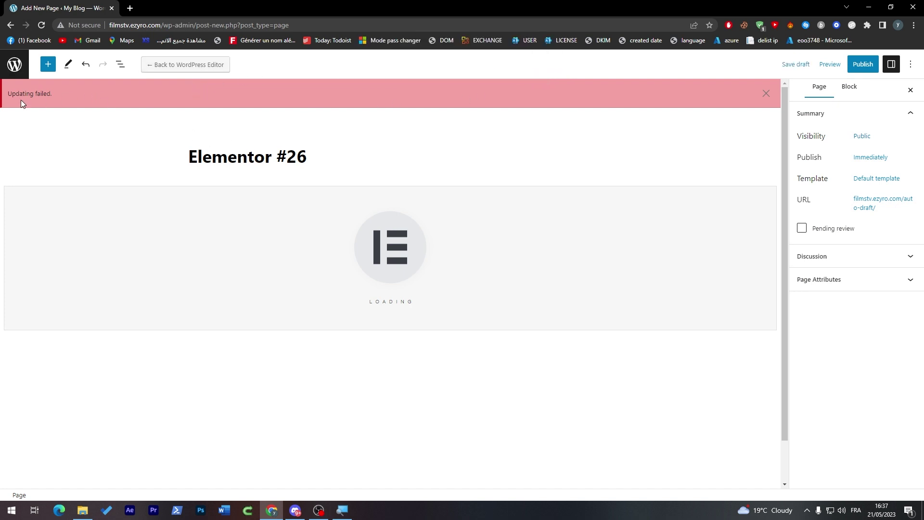
click(176, 68)
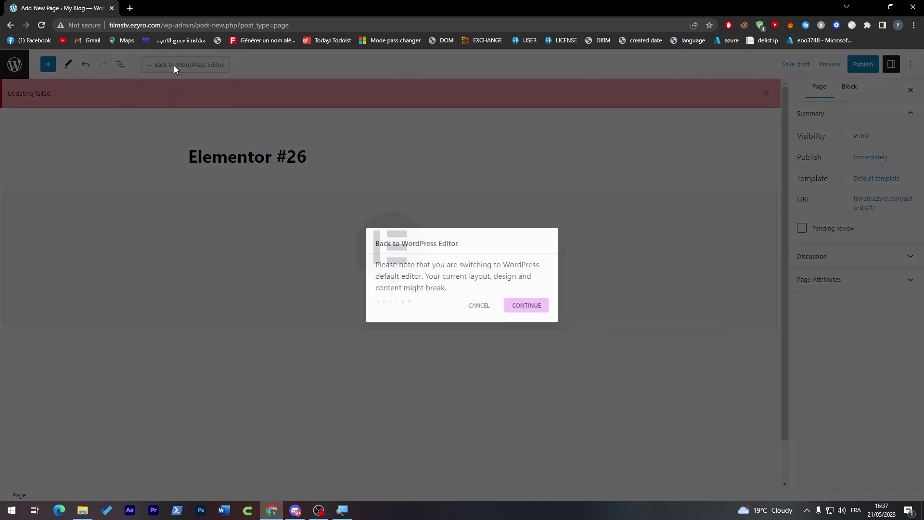
click(528, 306)
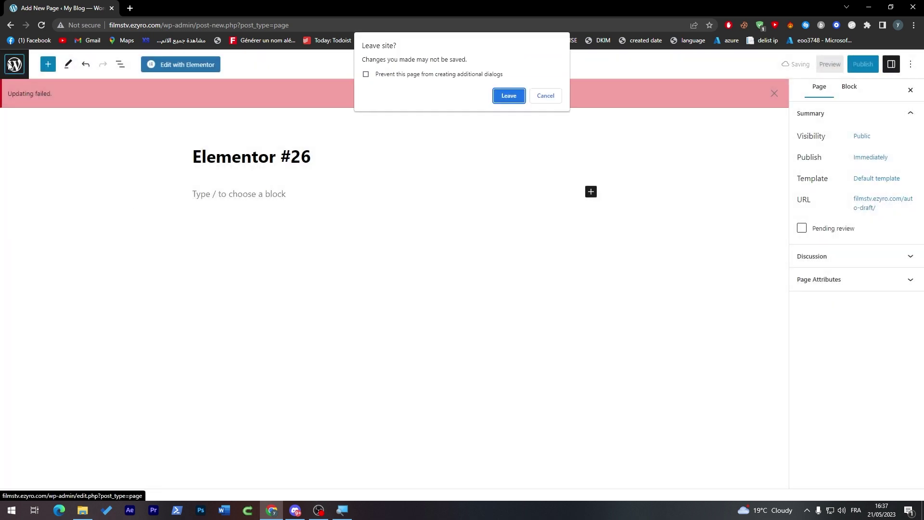
click(505, 95)
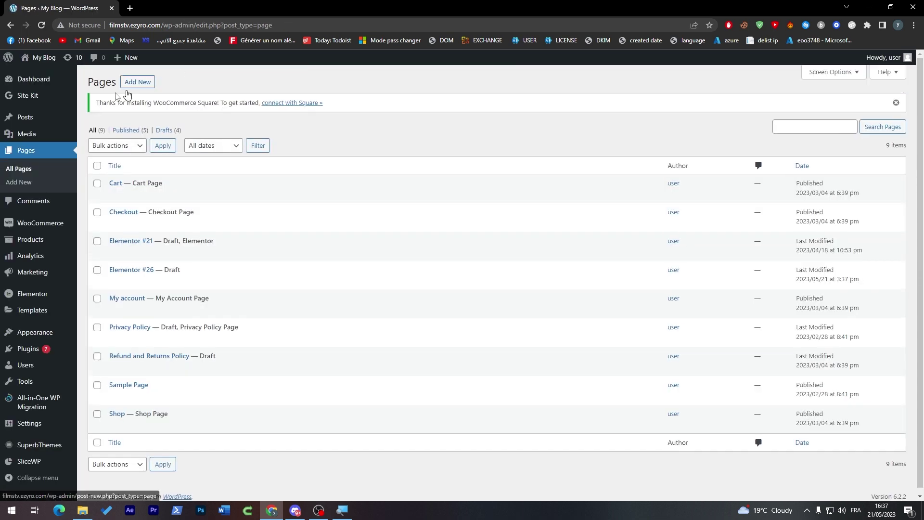
mouse_move(26, 87)
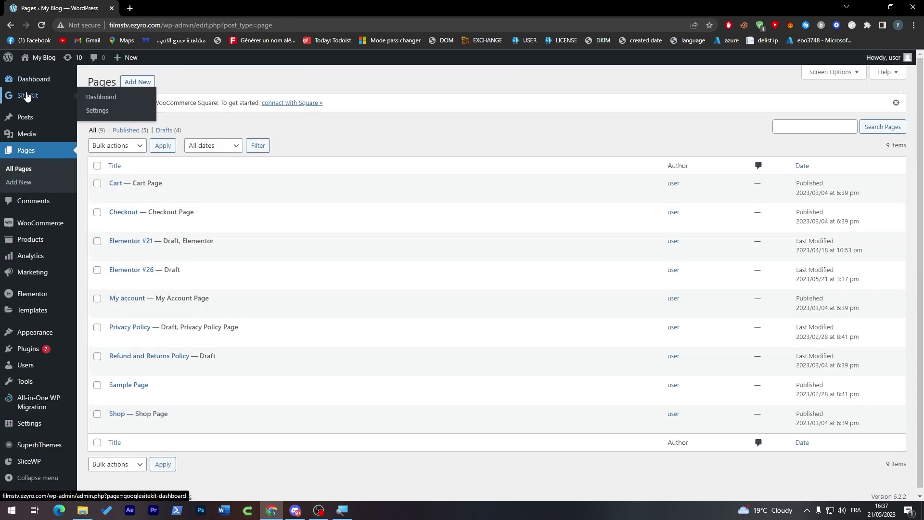
Step: Run Update Plugins from Dashboard > Updates, then go back from the maintenance notice
click(98, 94)
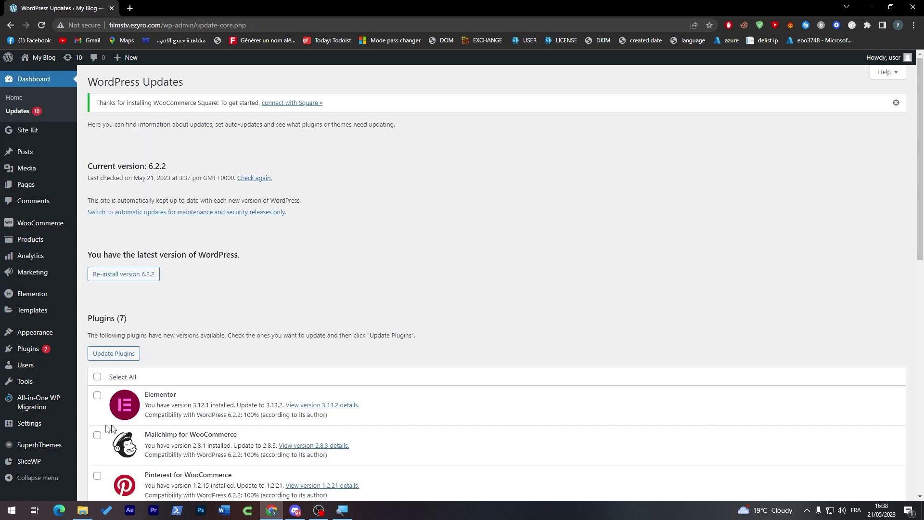
click(135, 352)
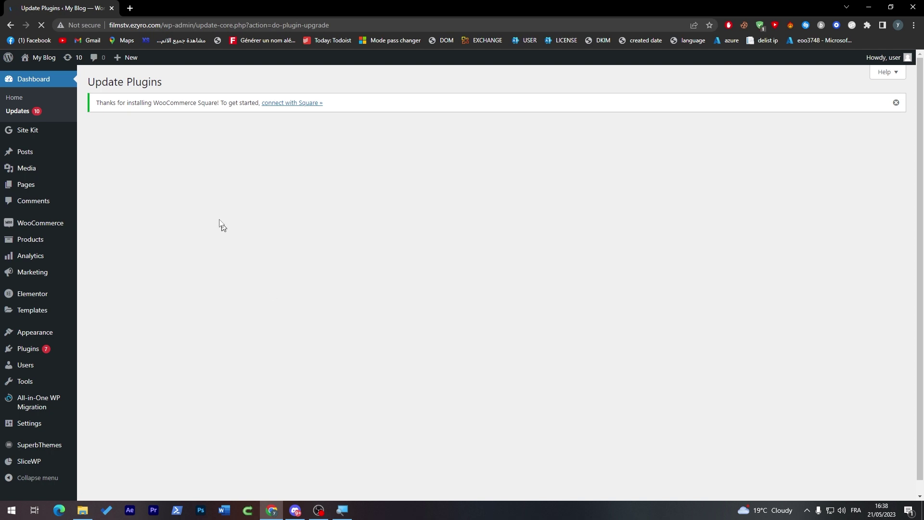
triple_click(119, 103)
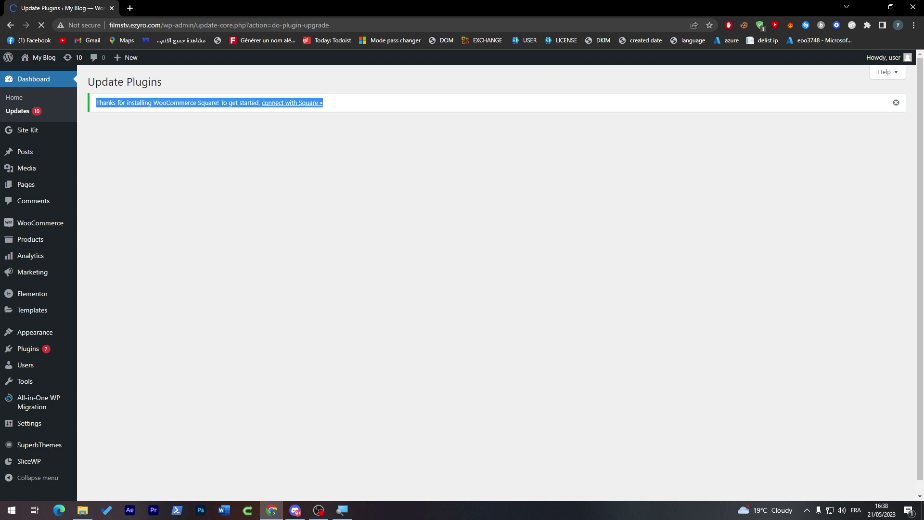
click(238, 171)
click(17, 112)
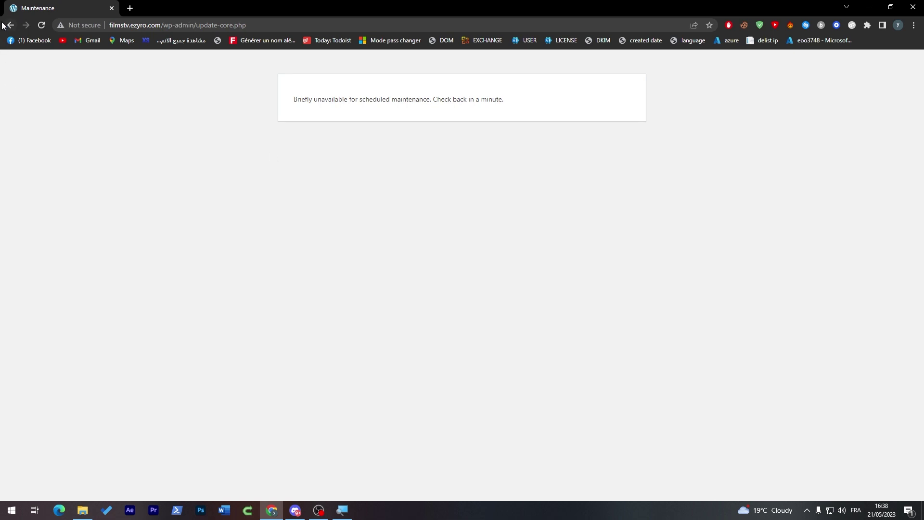
key(alt+Left)
triple_click(447, 107)
click(399, 121)
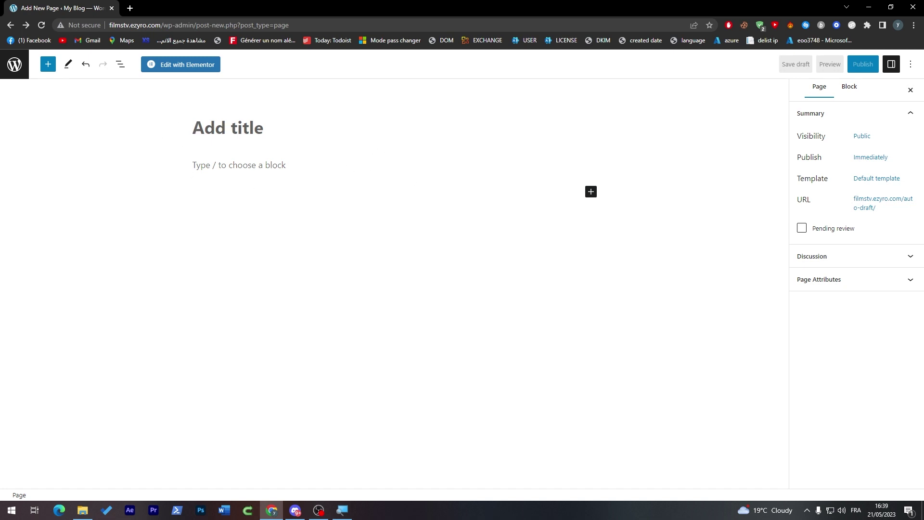
Step: Title the page 'Photos' and add a 33/33/33 three-column Columns block below it
text(Photo)
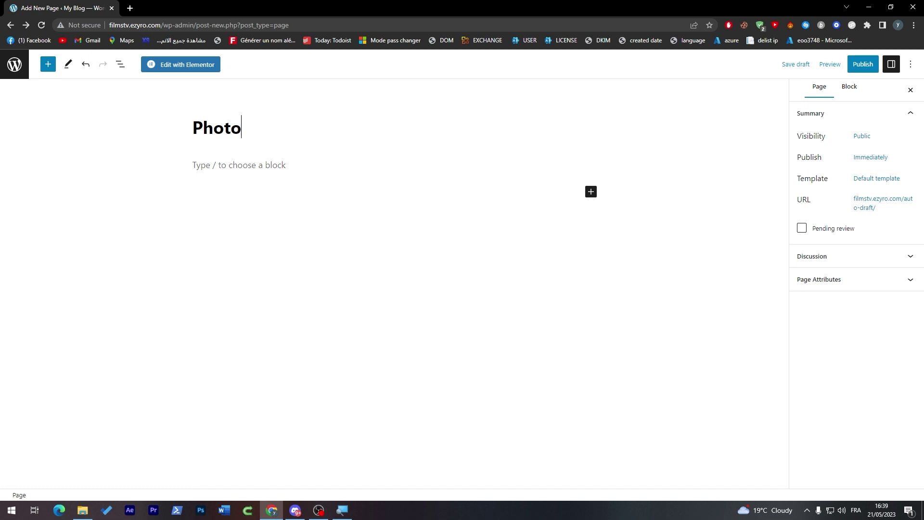
text(s)
key(Return)
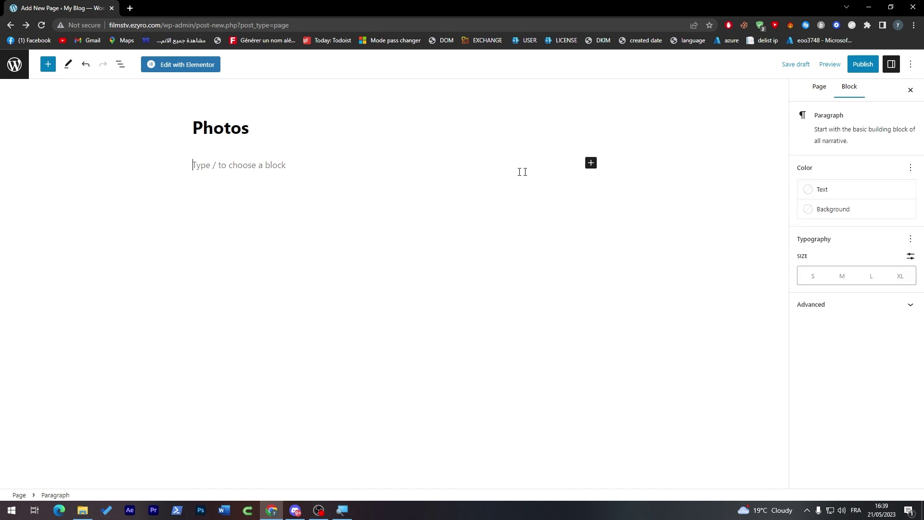
click(591, 166)
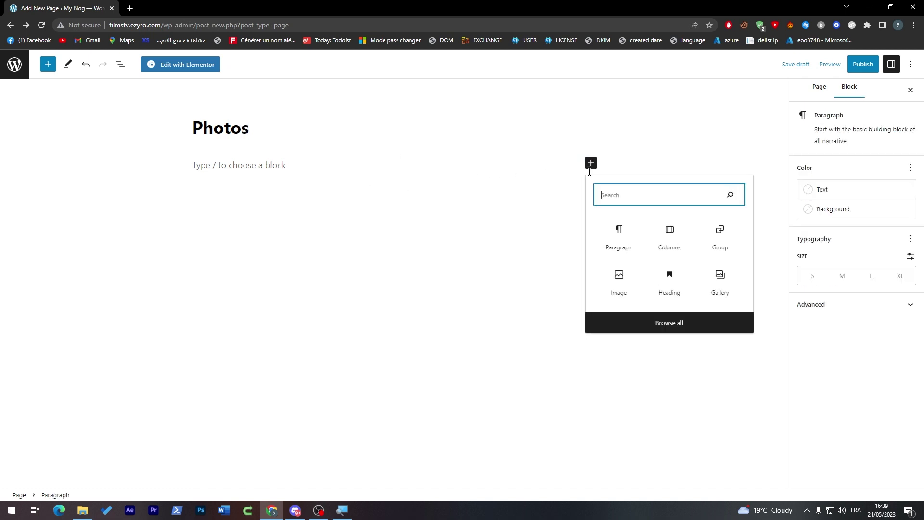
click(687, 244)
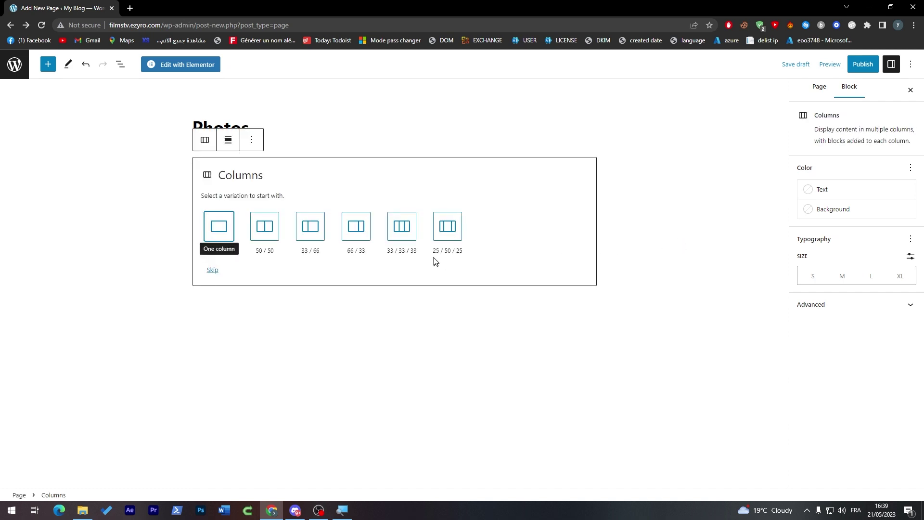
click(399, 239)
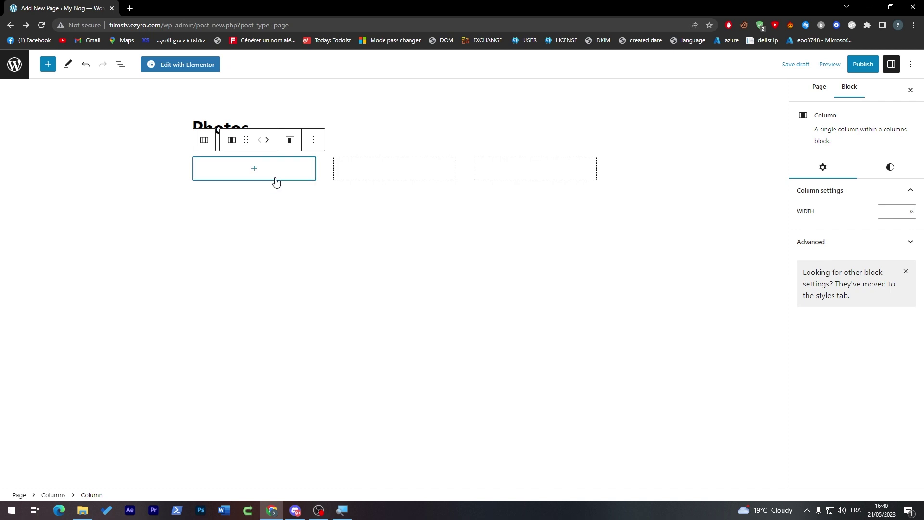
click(250, 176)
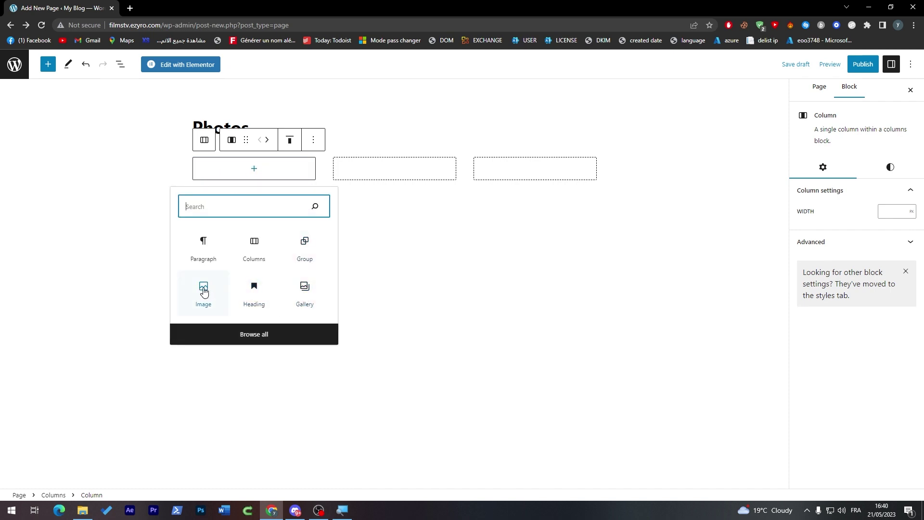
Step: Add a Gallery block to the first column with uploaded images 027629, DarkPictures and download
click(313, 295)
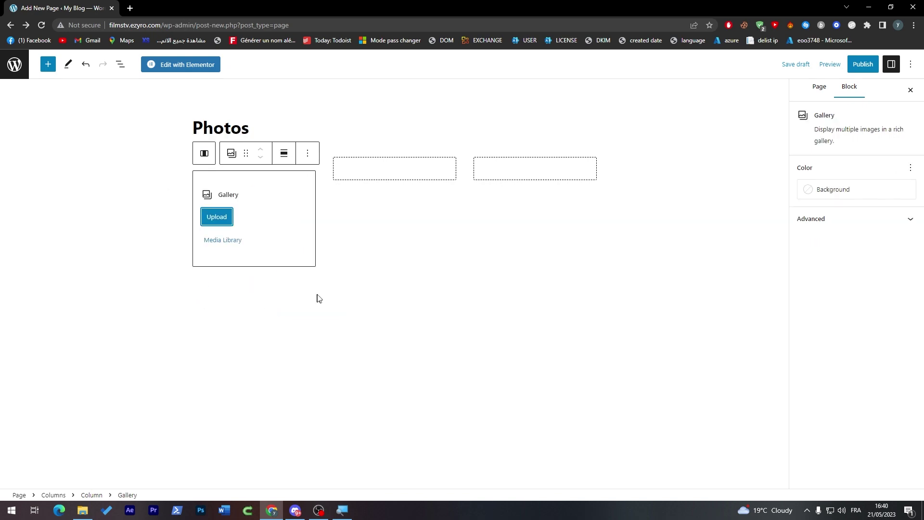
click(216, 219)
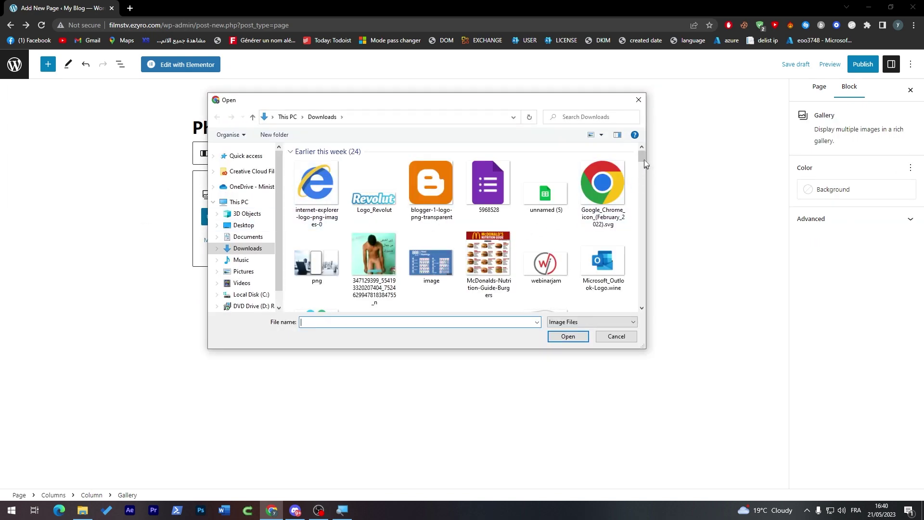
drag(641, 154, 639, 198)
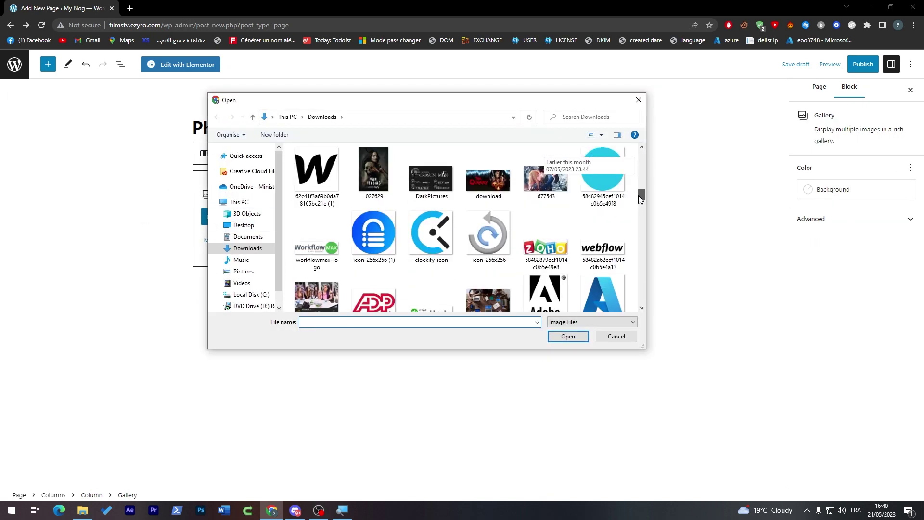
drag(517, 202, 415, 206)
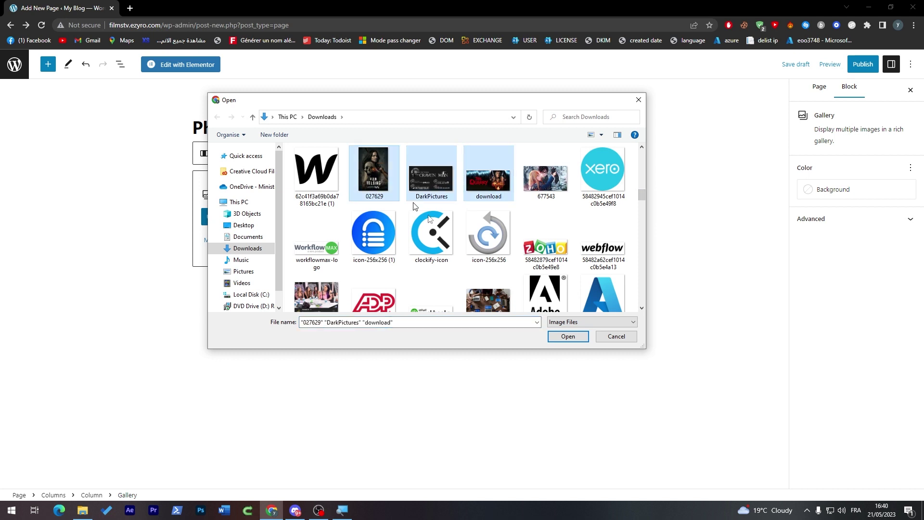
click(557, 338)
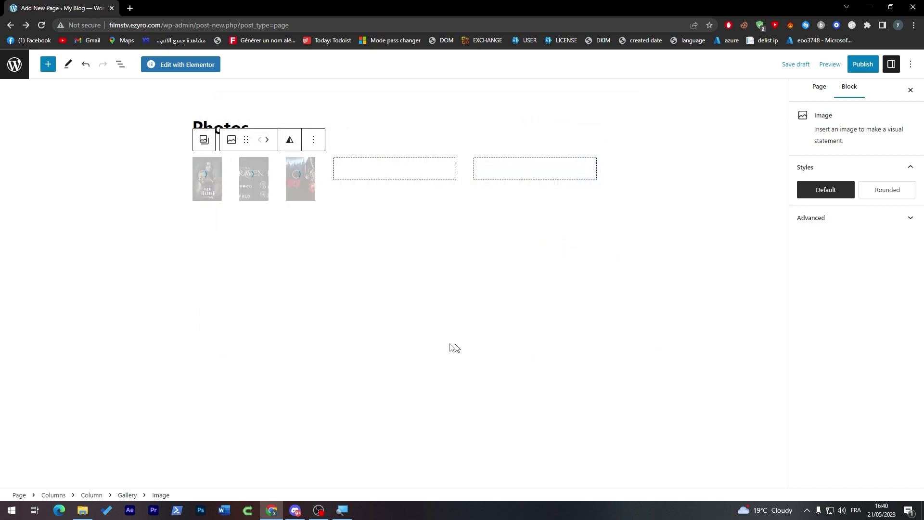
Step: Insert the uploaded 15593 image as an Image block in the second column
click(390, 174)
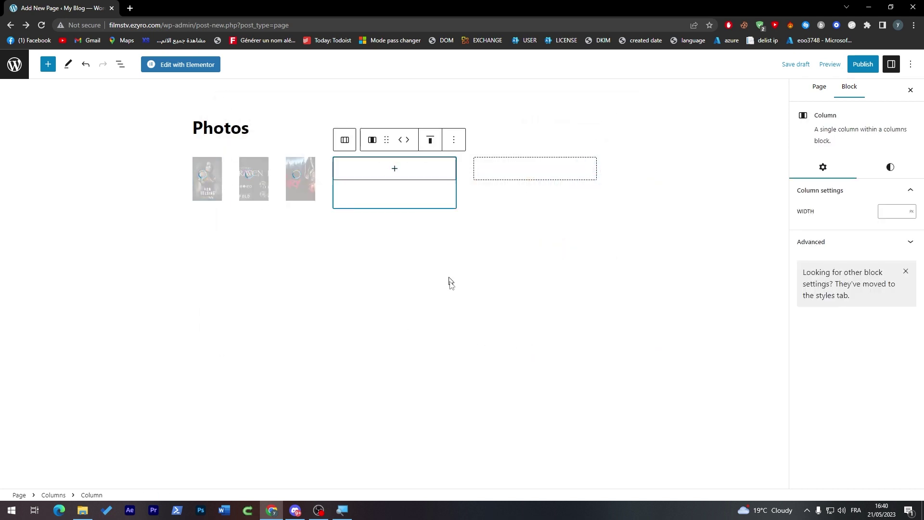
click(394, 178)
click(402, 285)
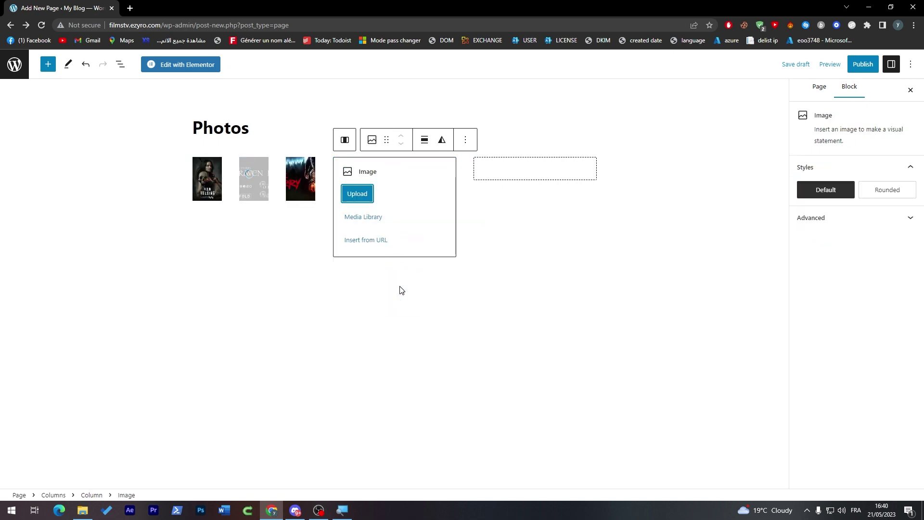
click(357, 193)
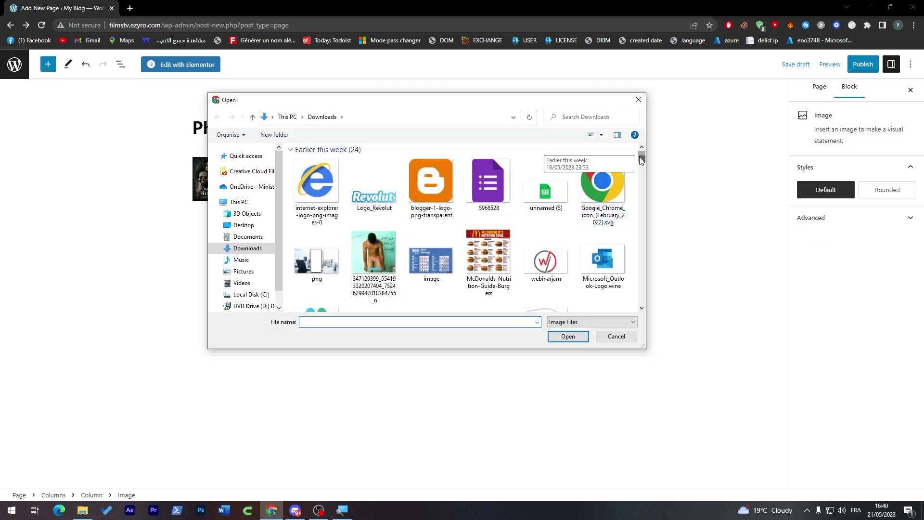
drag(642, 159, 642, 216)
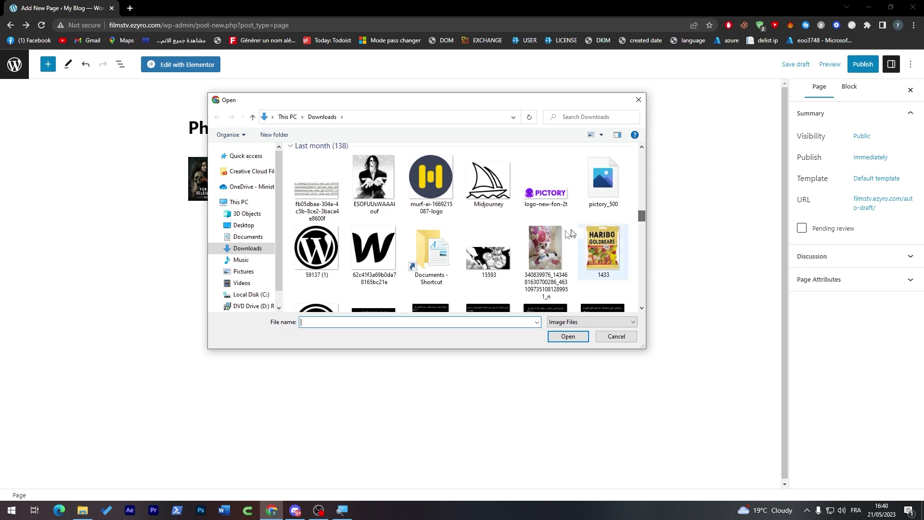
double_click(501, 248)
click(510, 240)
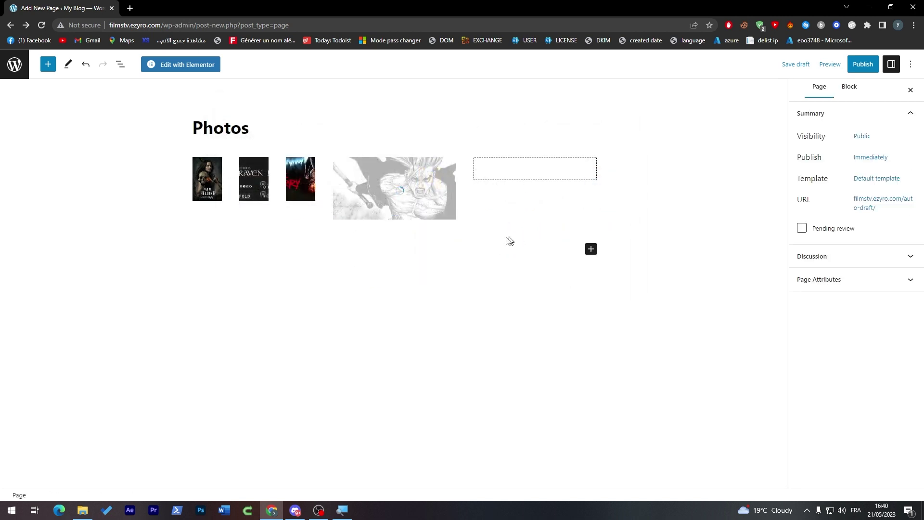
click(275, 183)
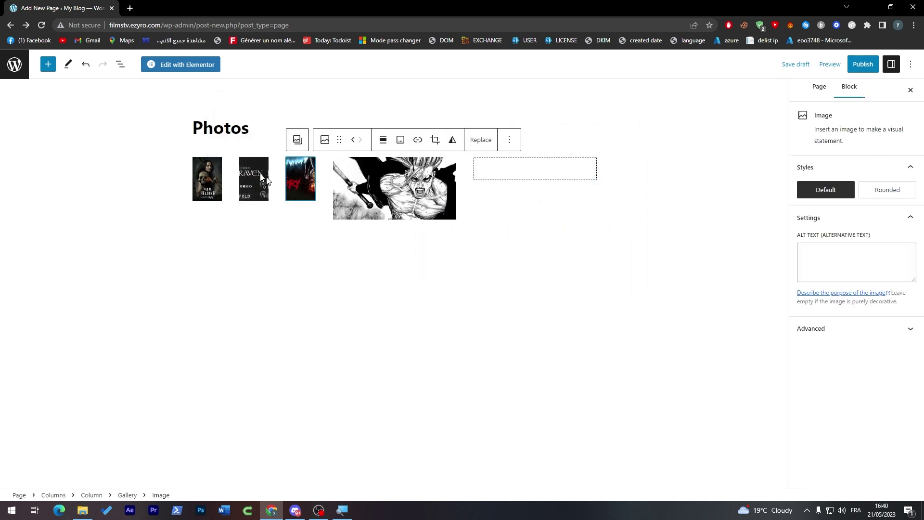
click(142, 164)
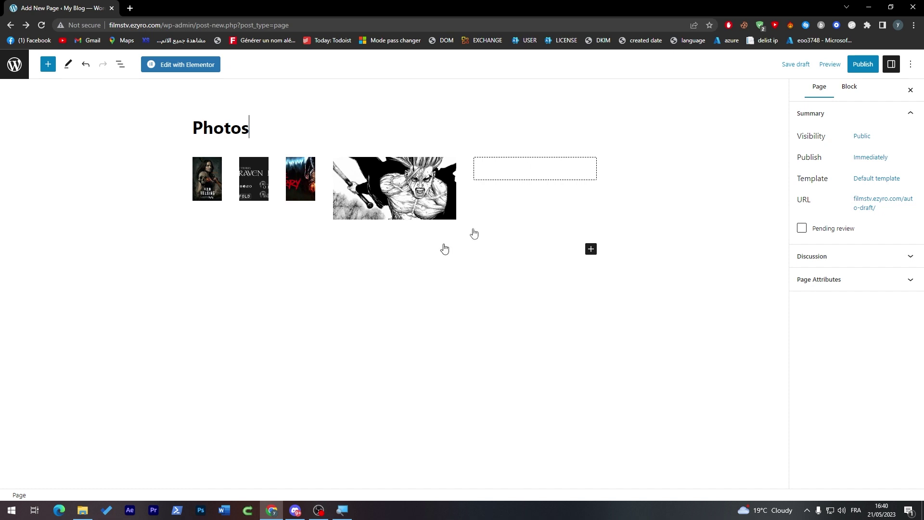
Step: Publish the Photos page and view it live in a new tab
click(863, 66)
click(831, 70)
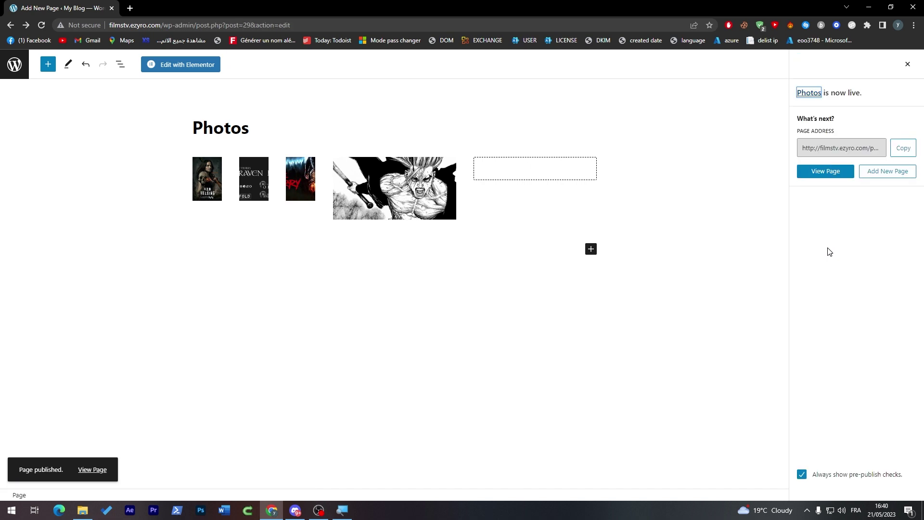
click(823, 174)
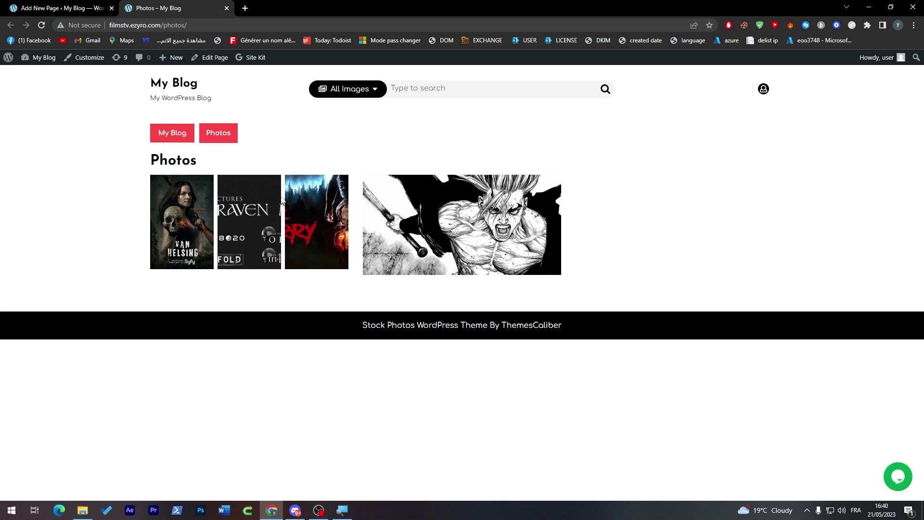
Step: Browse the All Images filter, send the editor tab to the admin Pages list, and return to Photos
click(380, 91)
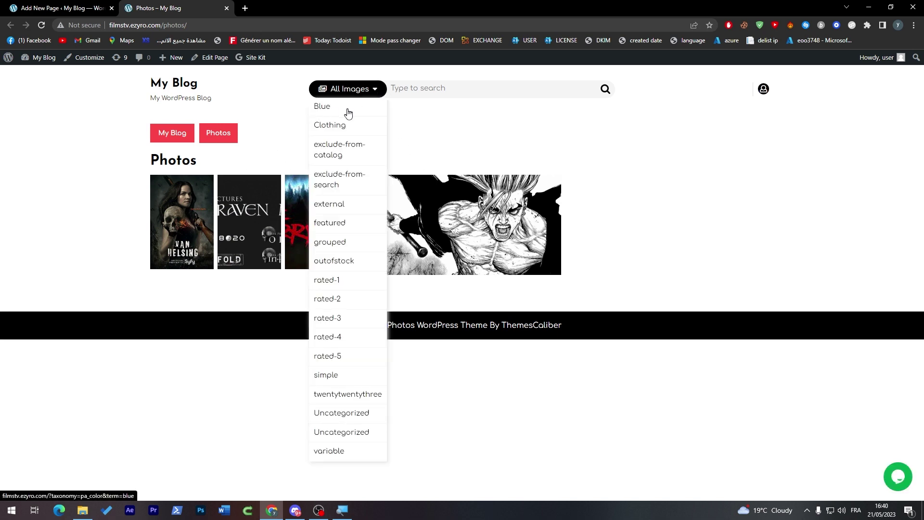
click(362, 89)
click(365, 87)
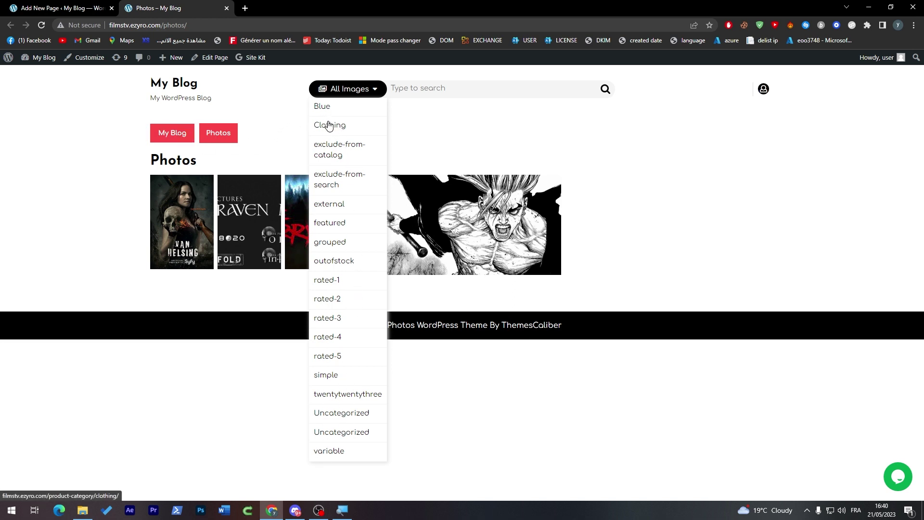
key(ctrl+shift+Tab)
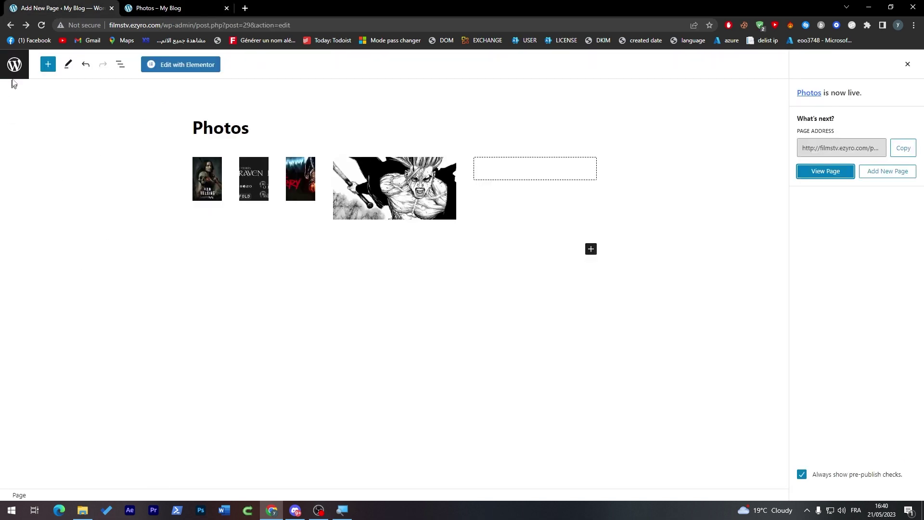
click(16, 70)
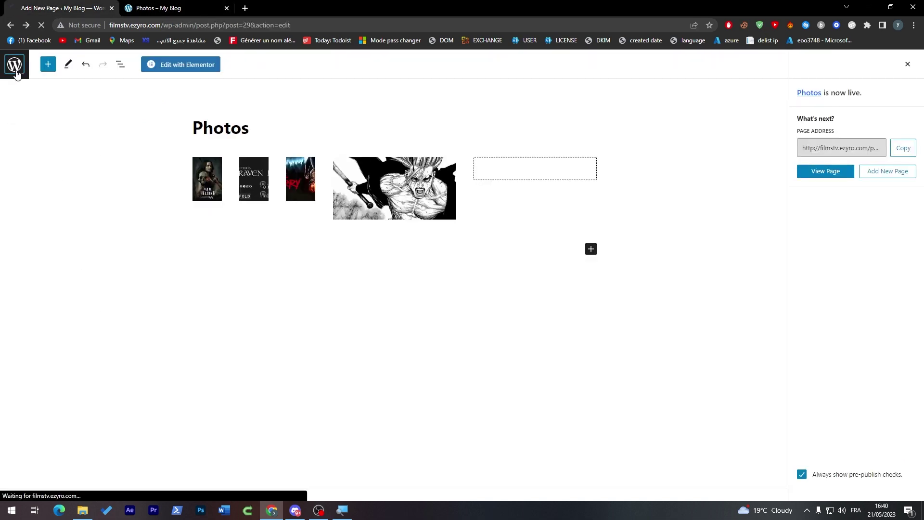
click(193, 5)
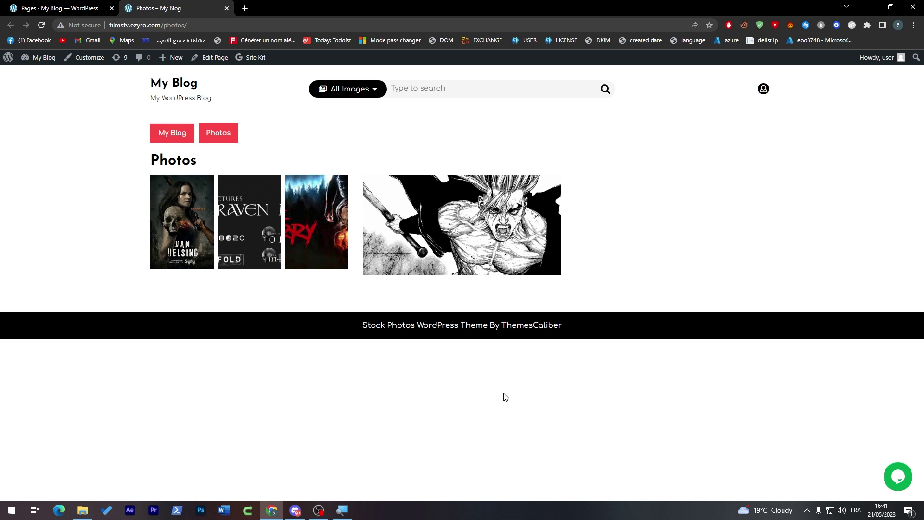
Step: Open the Customizer for the Photos page, retrying after a database error
click(200, 60)
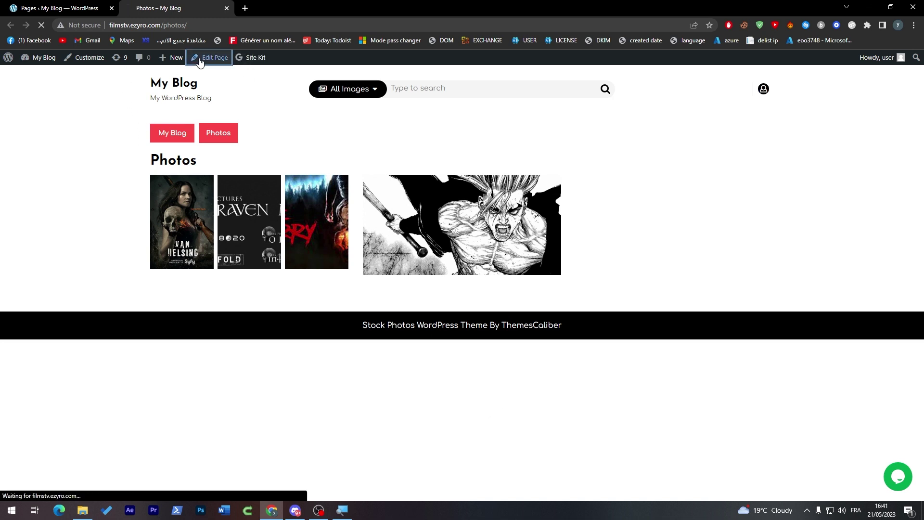
click(87, 57)
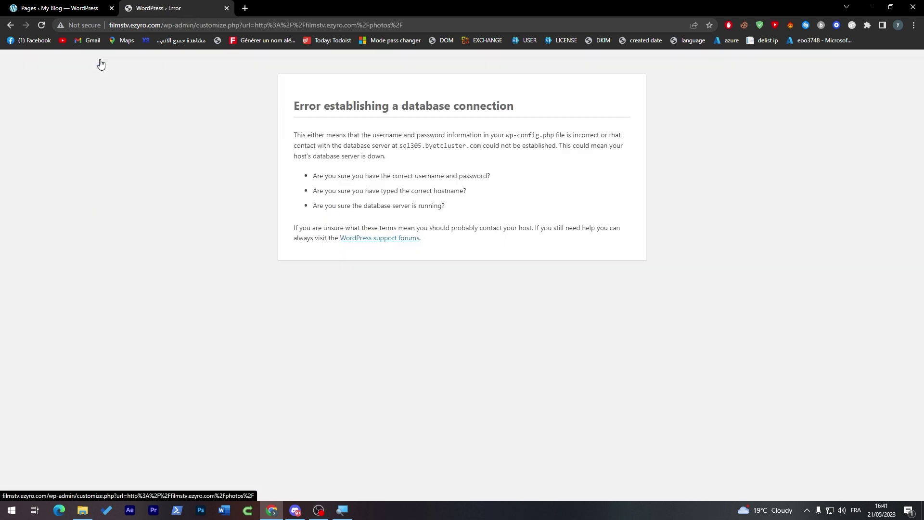
click(10, 25)
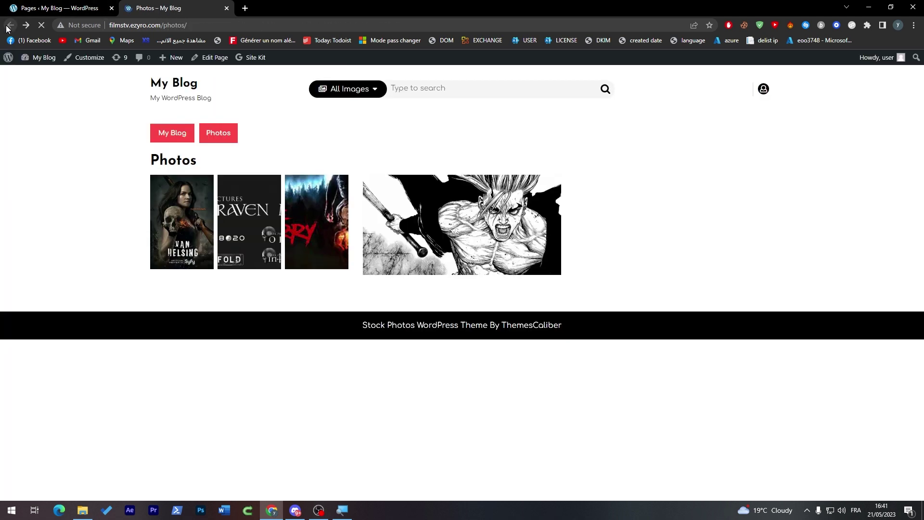
click(79, 57)
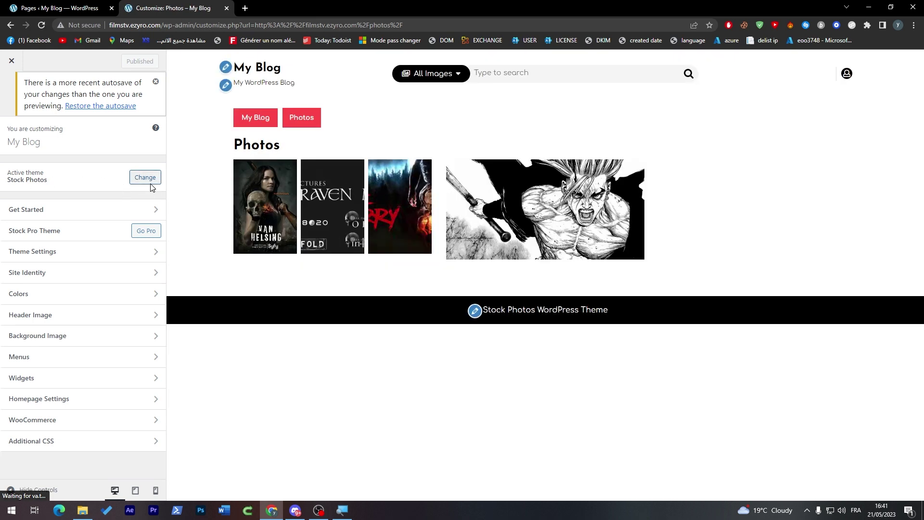
Step: Browse the Change themes list, then open the Stock Photos Theme Settings section
click(138, 178)
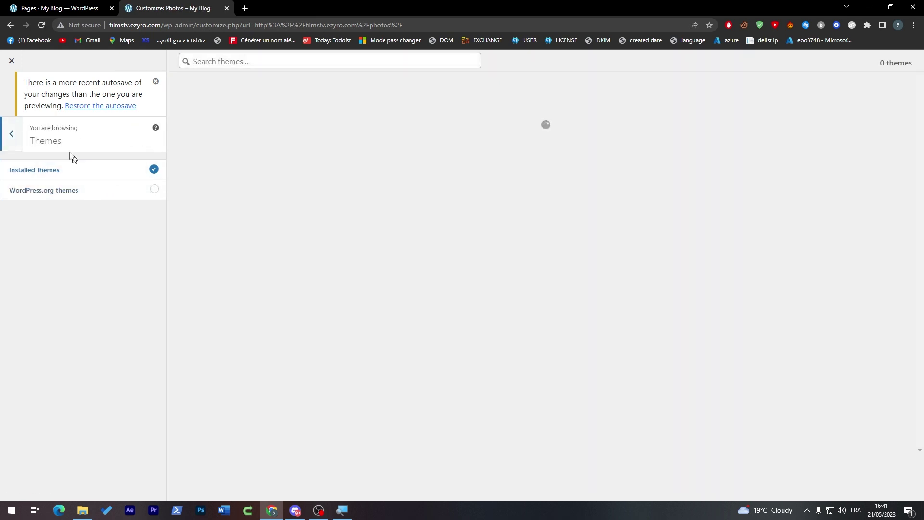
click(13, 136)
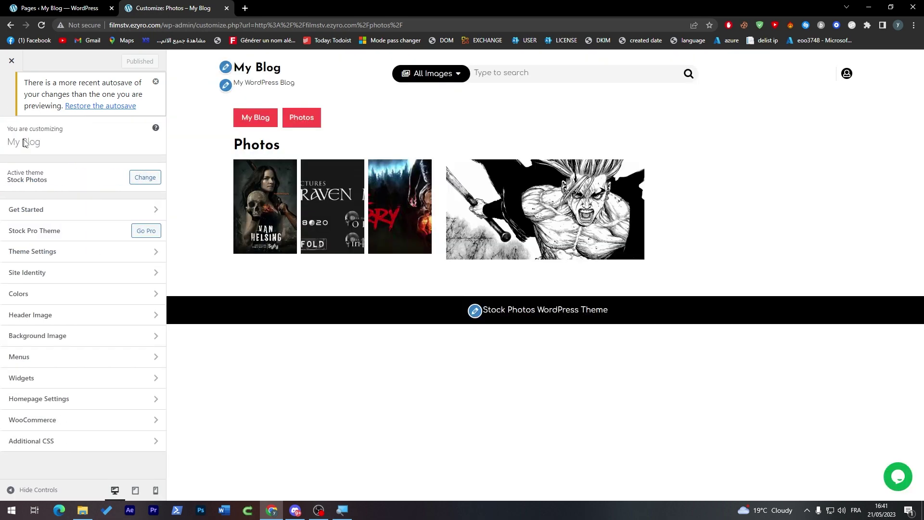
click(140, 178)
click(12, 142)
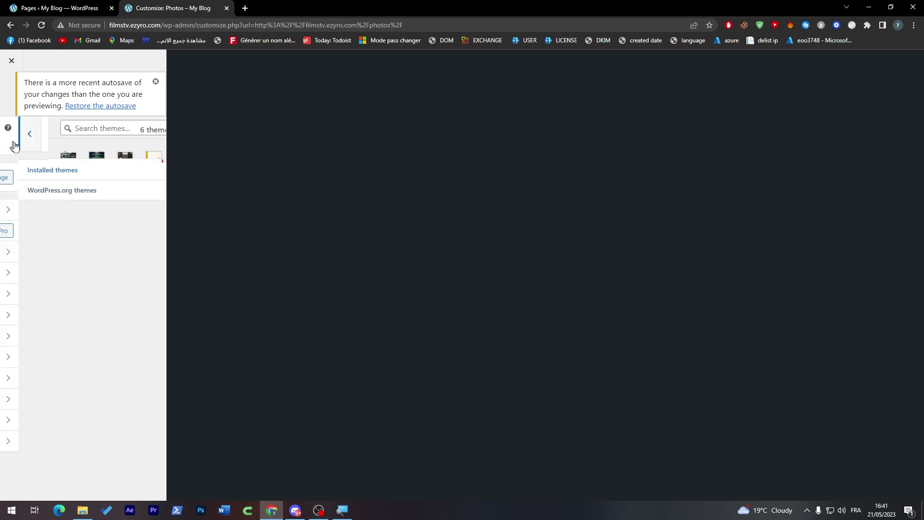
click(68, 252)
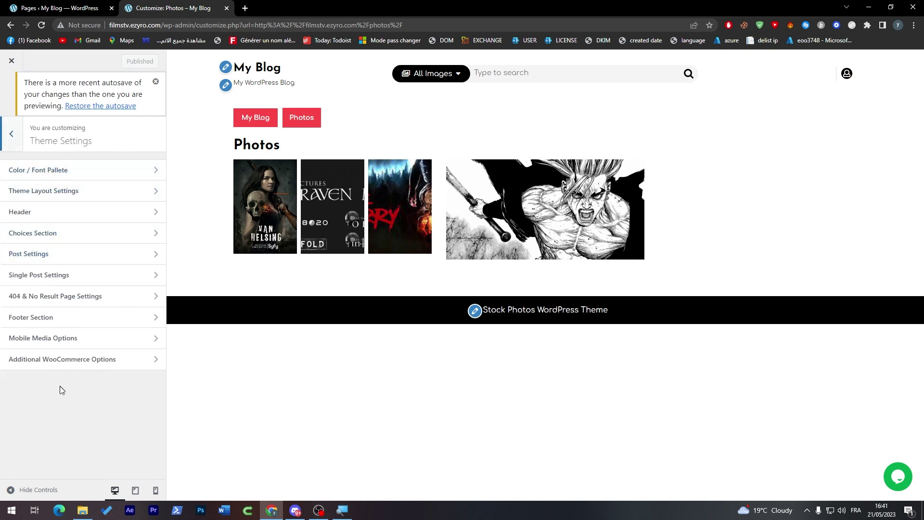
Step: Inspect Choices Section, Header, Theme Layout, Mobile Media and Additional WooCommerce options, then return to the main menu
click(60, 233)
click(46, 181)
click(12, 134)
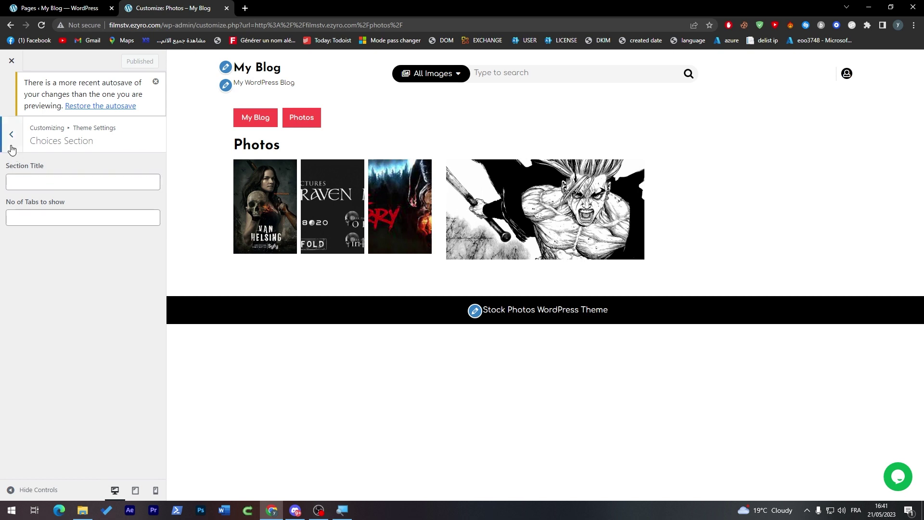
click(46, 213)
click(11, 134)
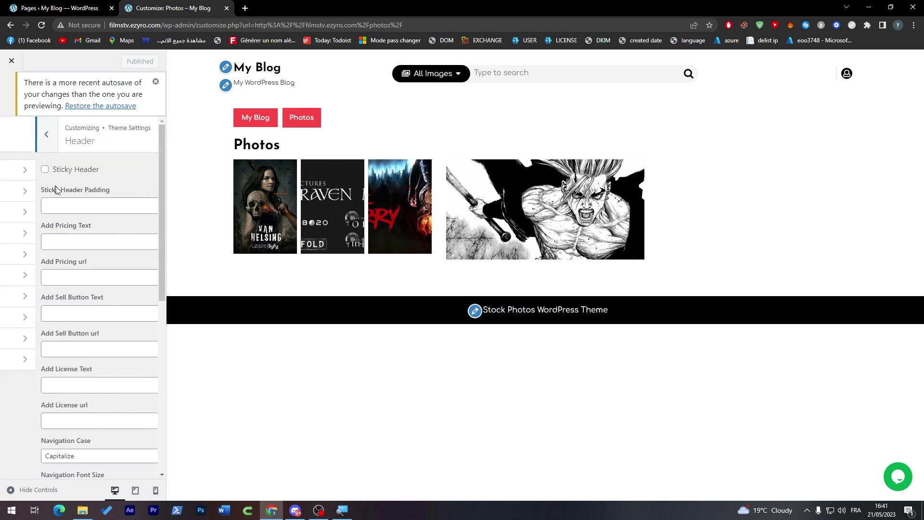
click(37, 195)
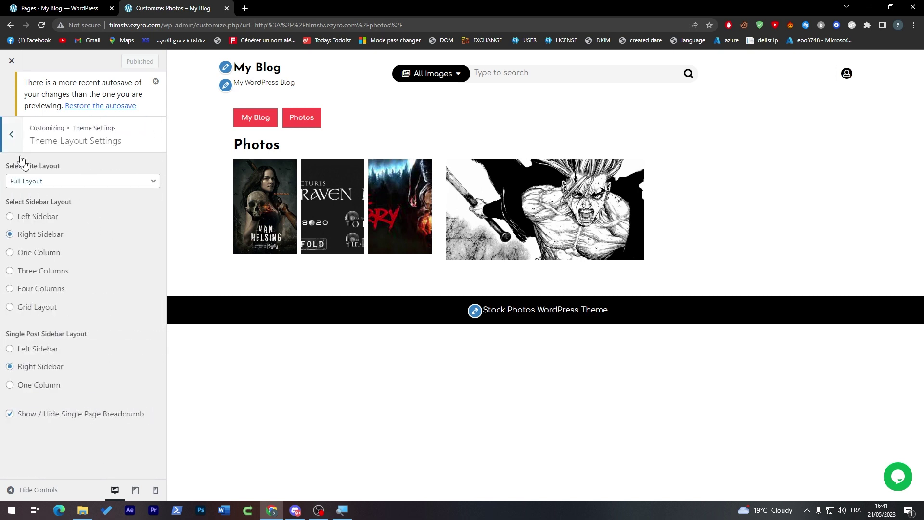
click(5, 145)
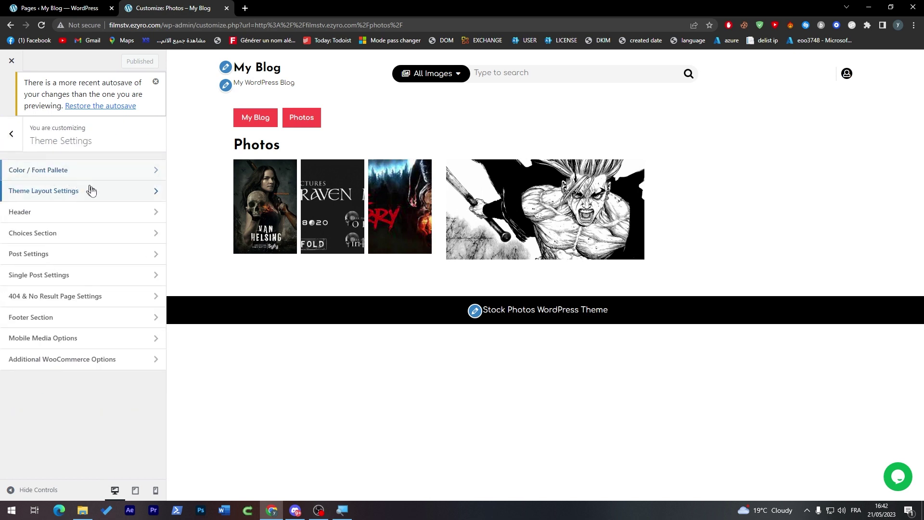
click(39, 340)
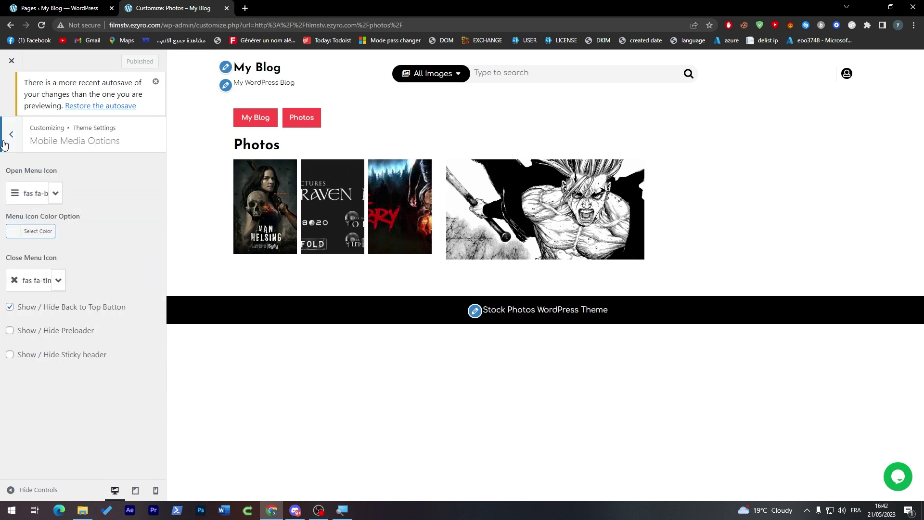
click(5, 146)
click(99, 368)
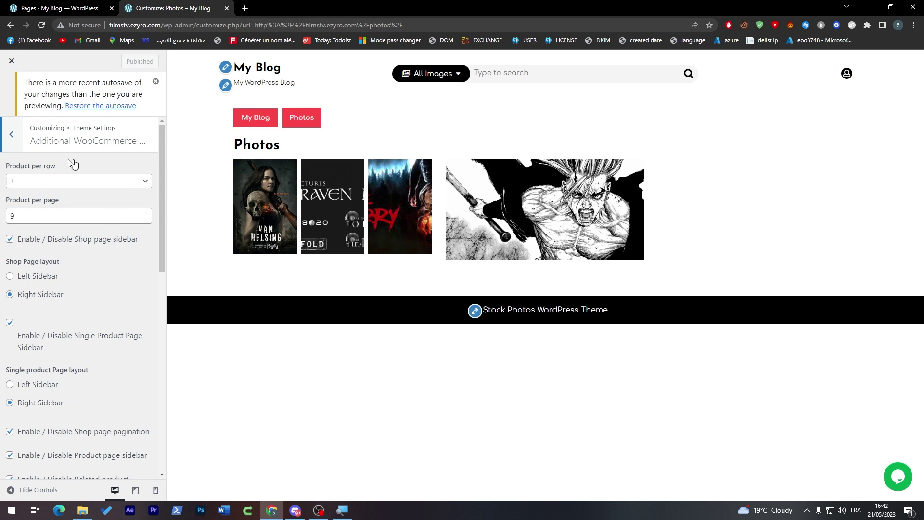
click(13, 137)
click(13, 136)
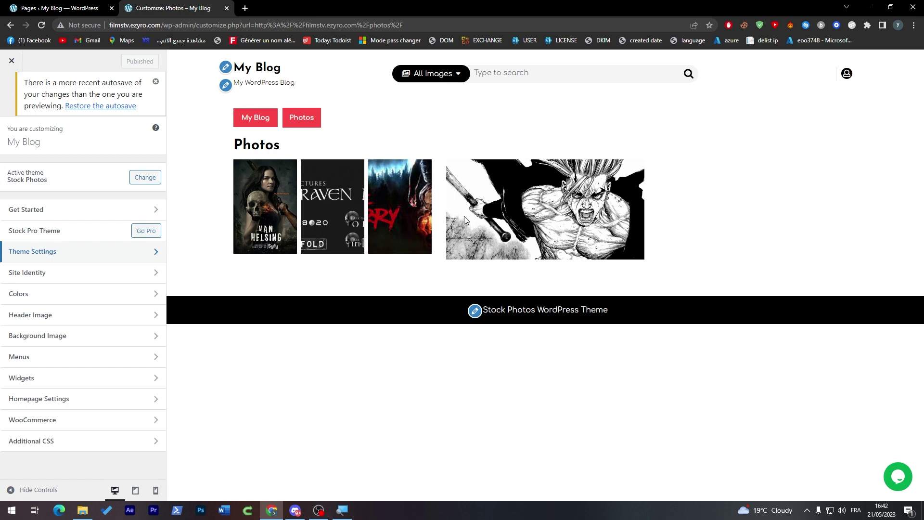
Step: Check the Pages tab, return to the Customizer, and load the My Blog home page in the preview
click(67, 8)
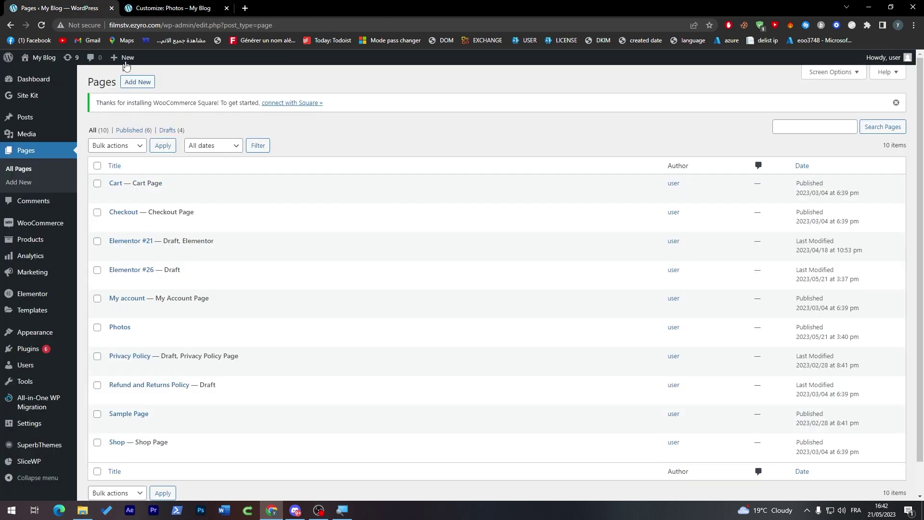
click(162, 8)
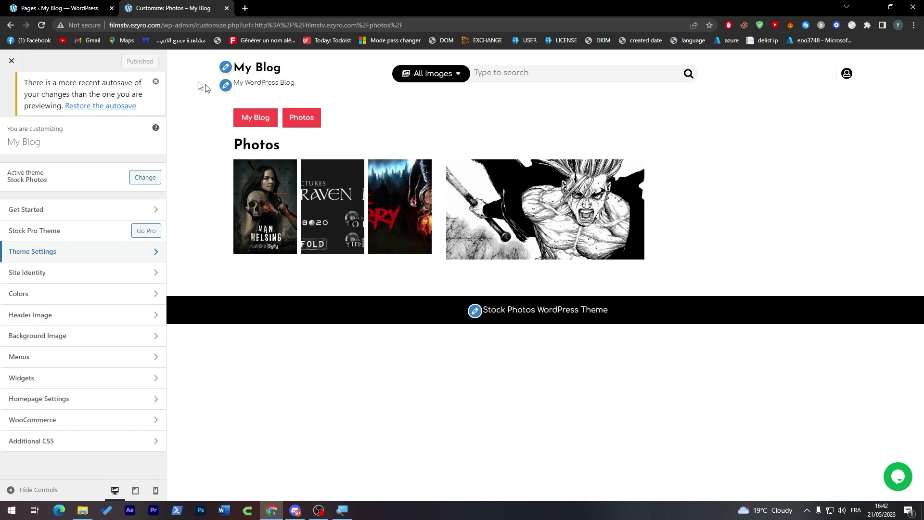
click(271, 73)
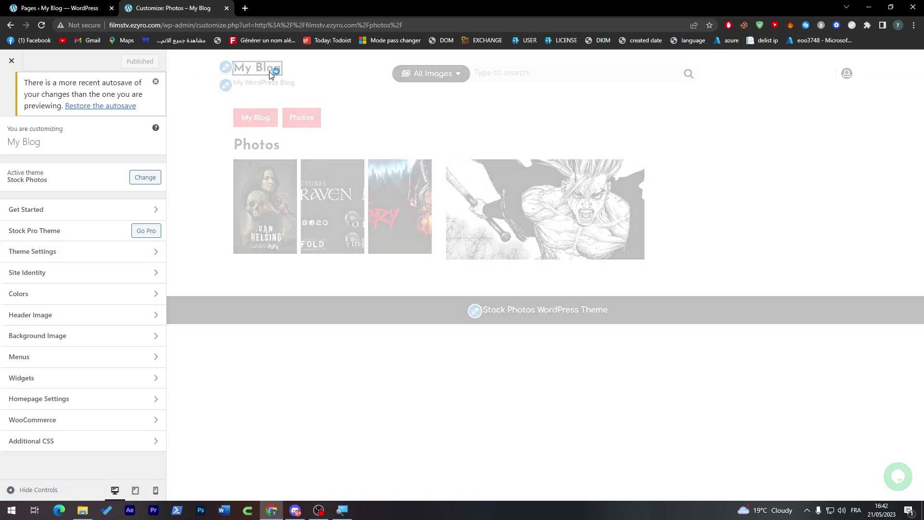